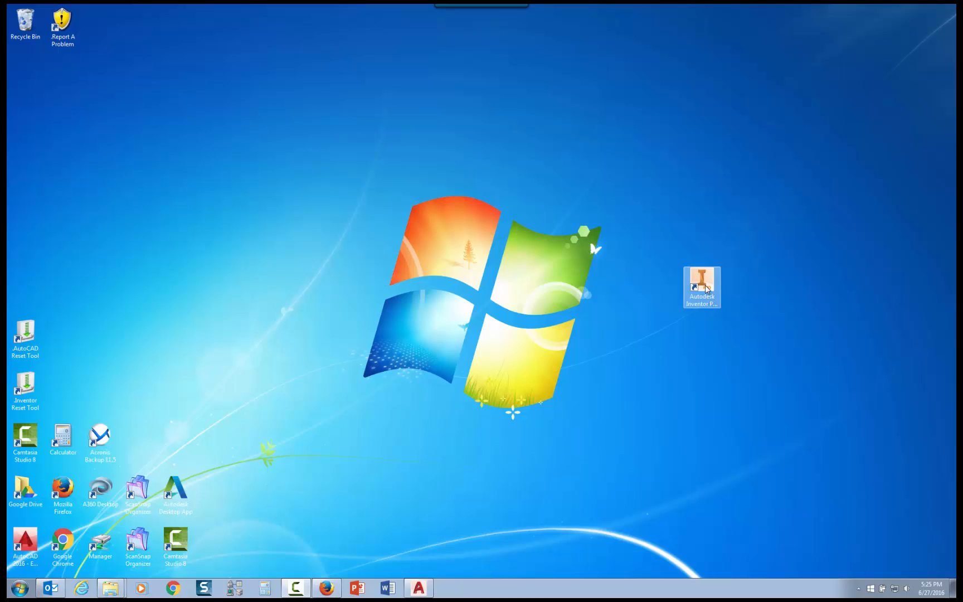
- Launch Autodesk Inventor Professional 2017 and open its Application Options
click(703, 284)
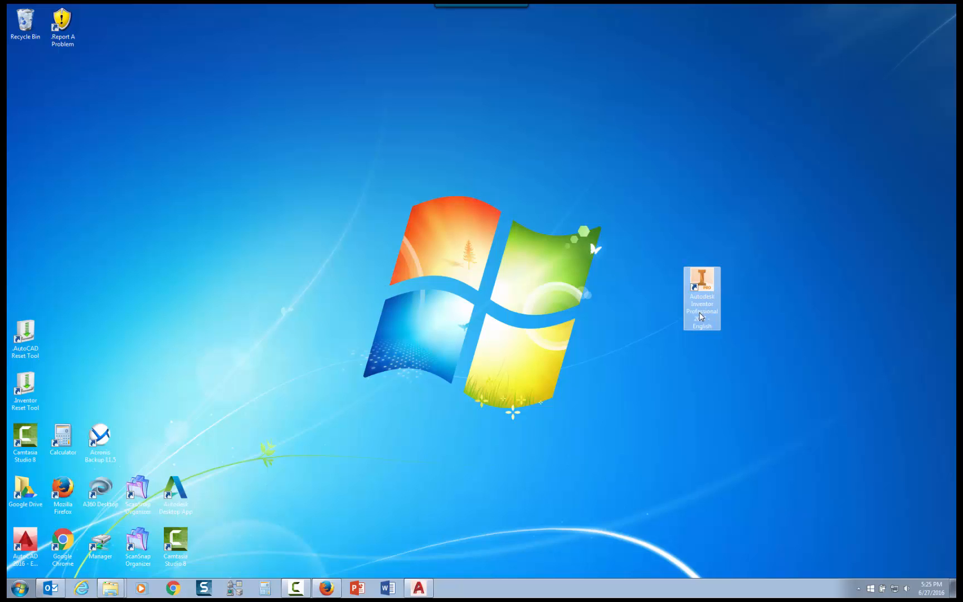
double_click(702, 284)
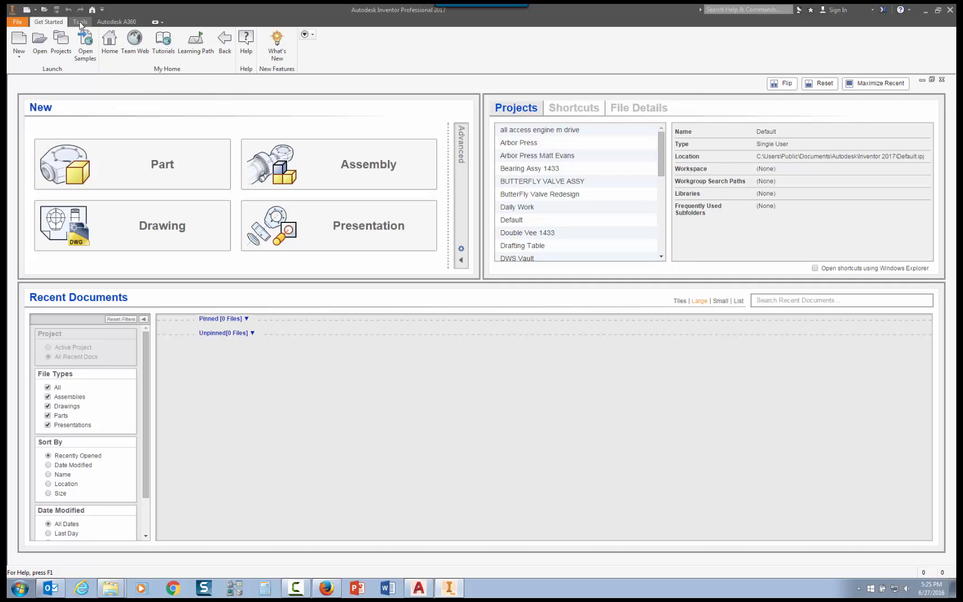
click(80, 22)
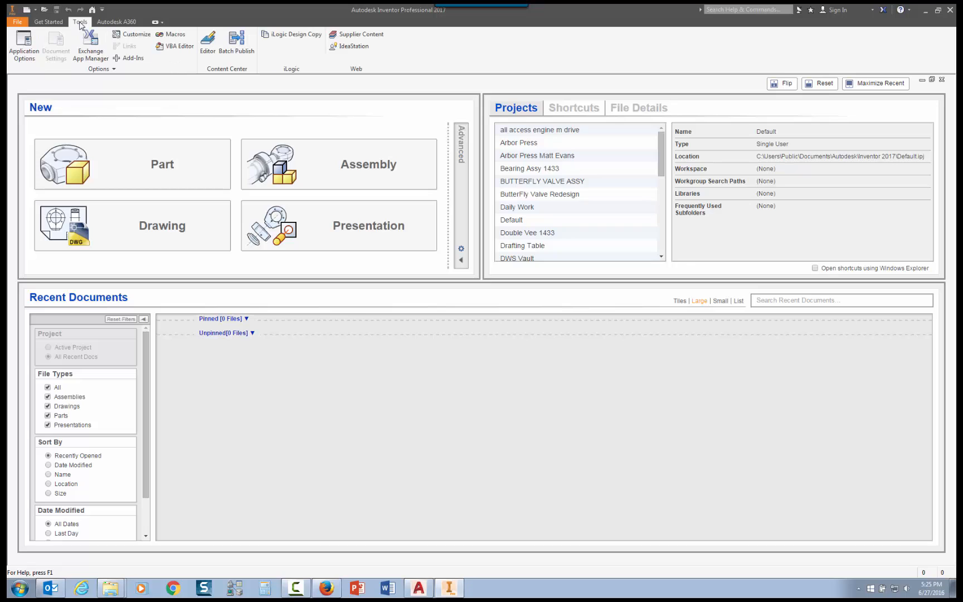
click(26, 56)
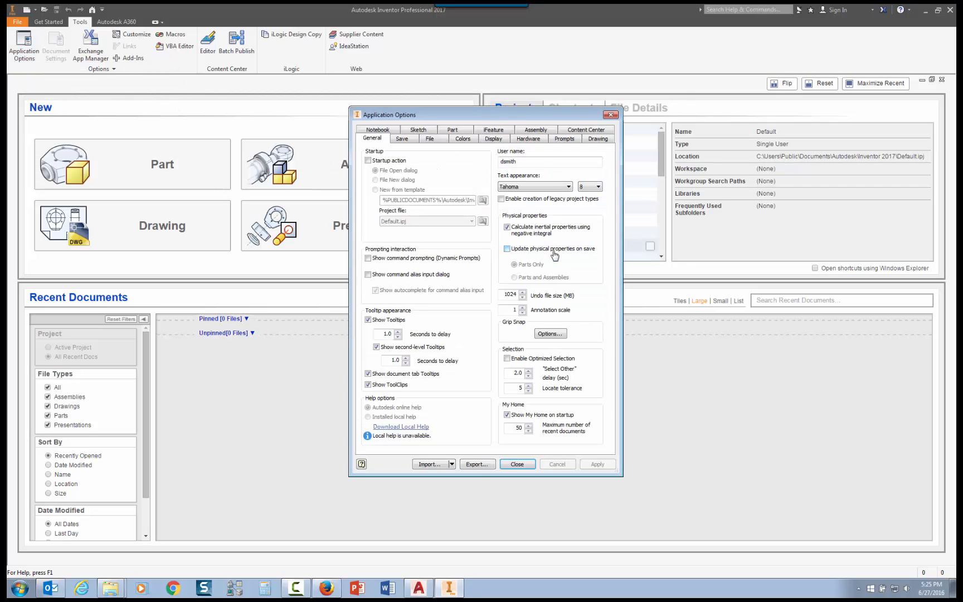
- Review the sketch constraint settings for General, Inference and Relax Mode, accept them, and check the Part options for new sketches
click(424, 131)
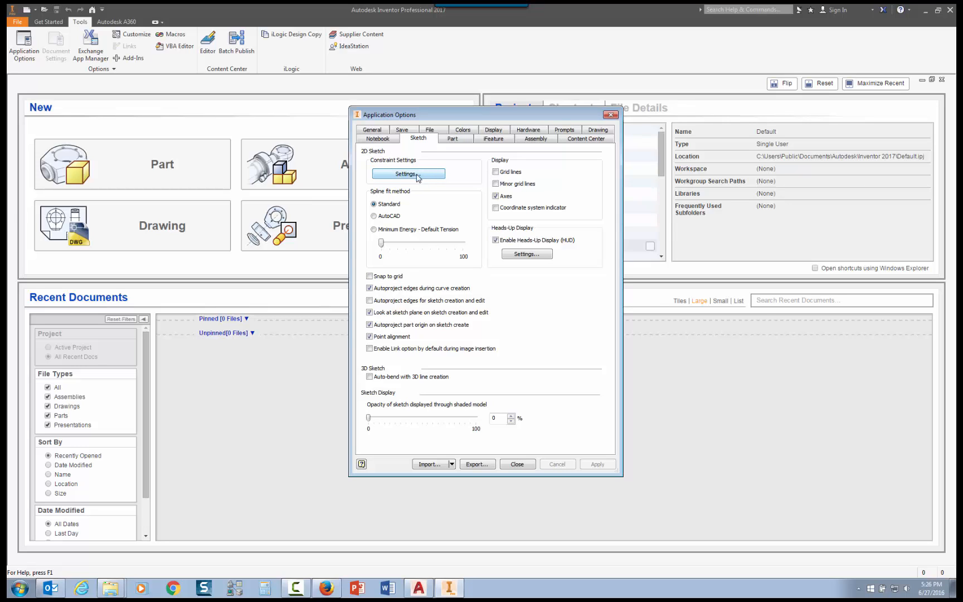
click(408, 175)
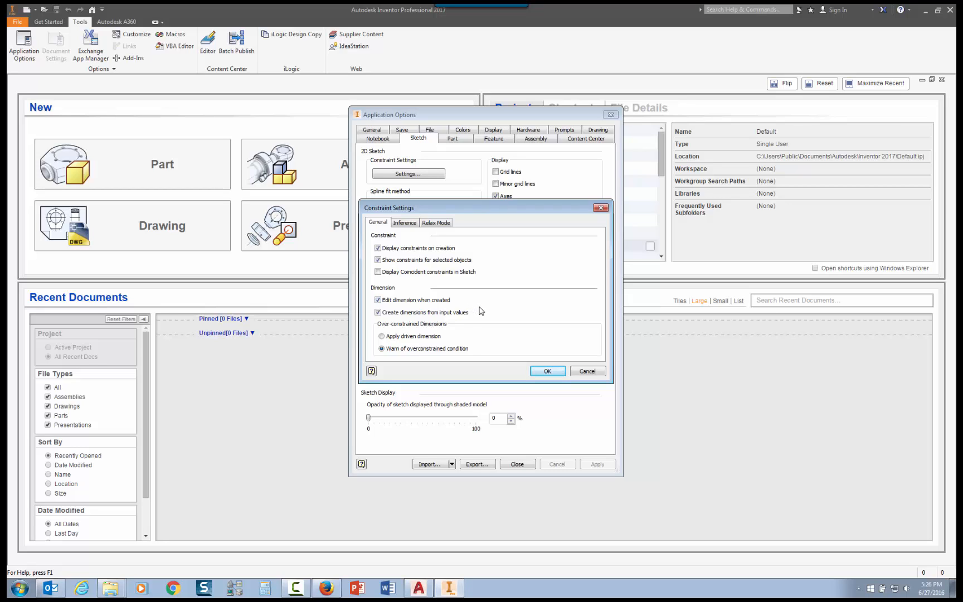
click(406, 222)
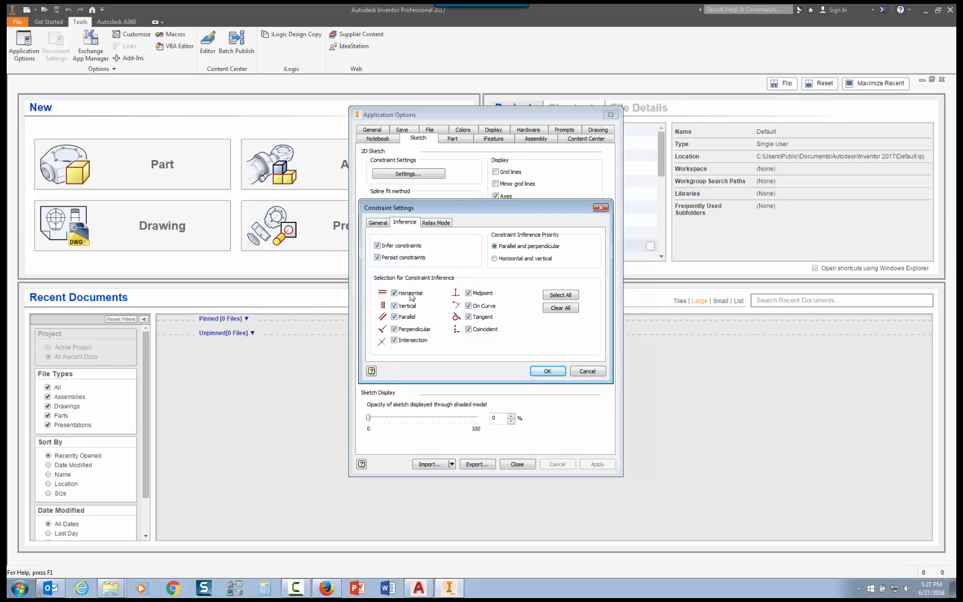
click(439, 223)
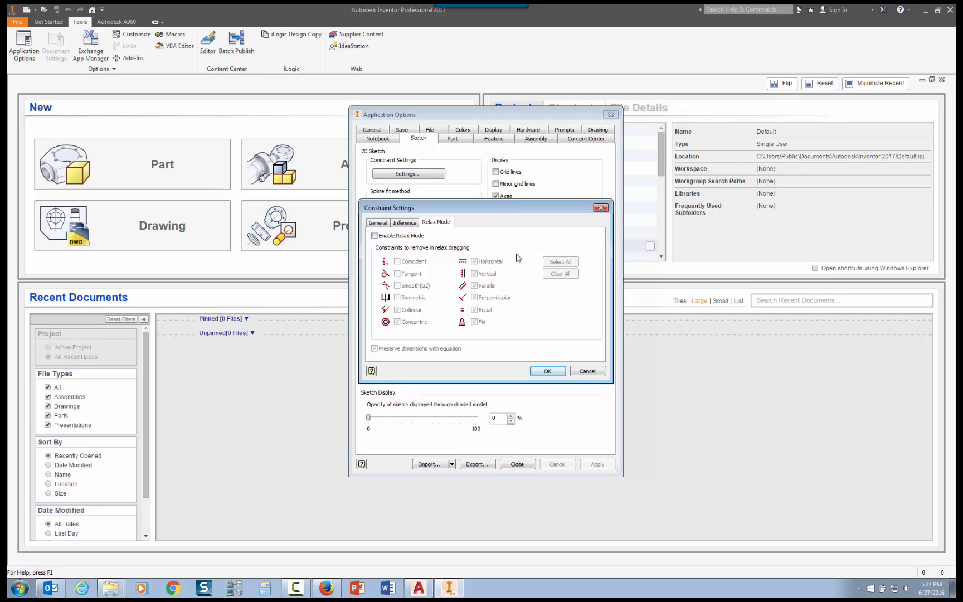
click(377, 223)
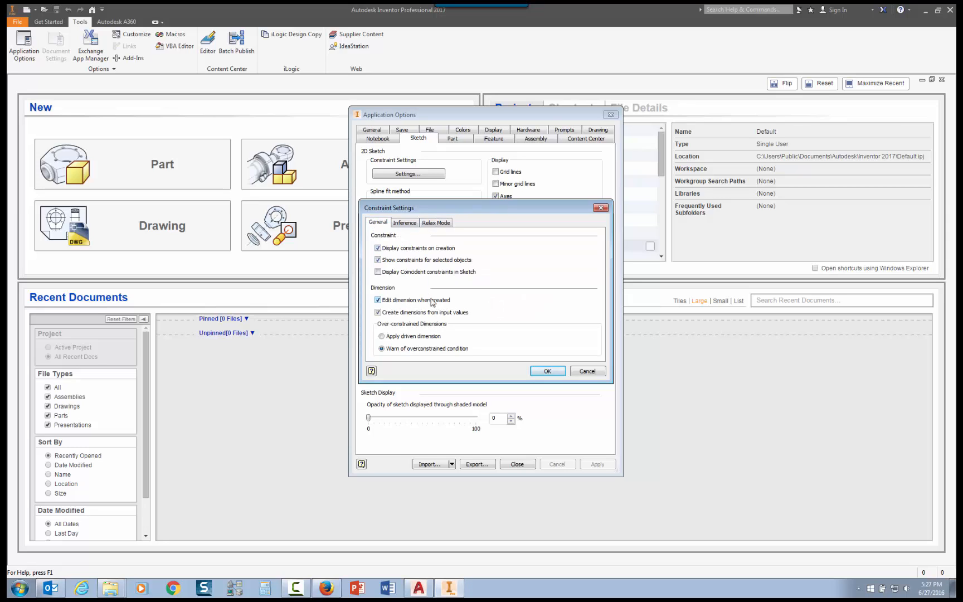
click(544, 371)
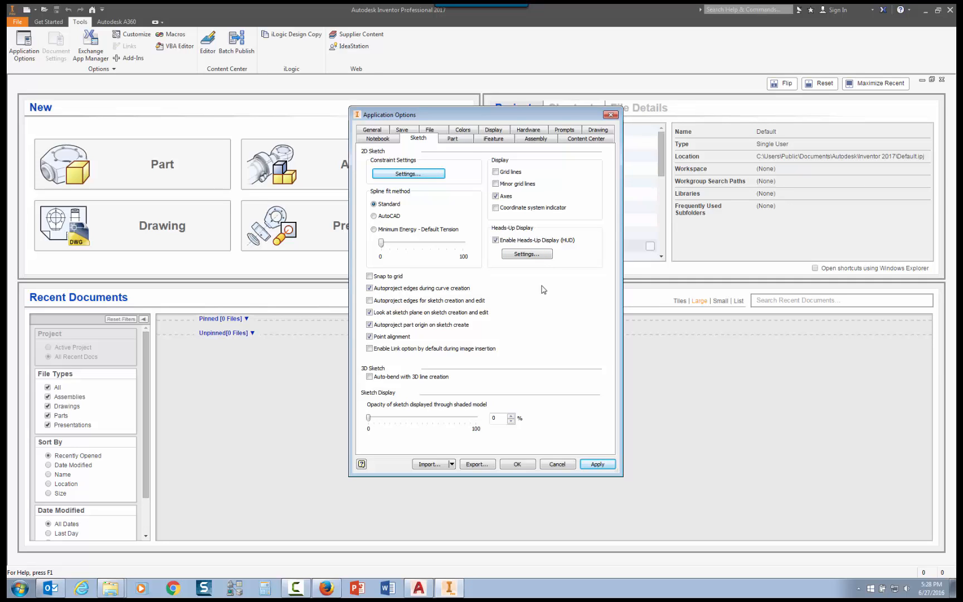
click(457, 140)
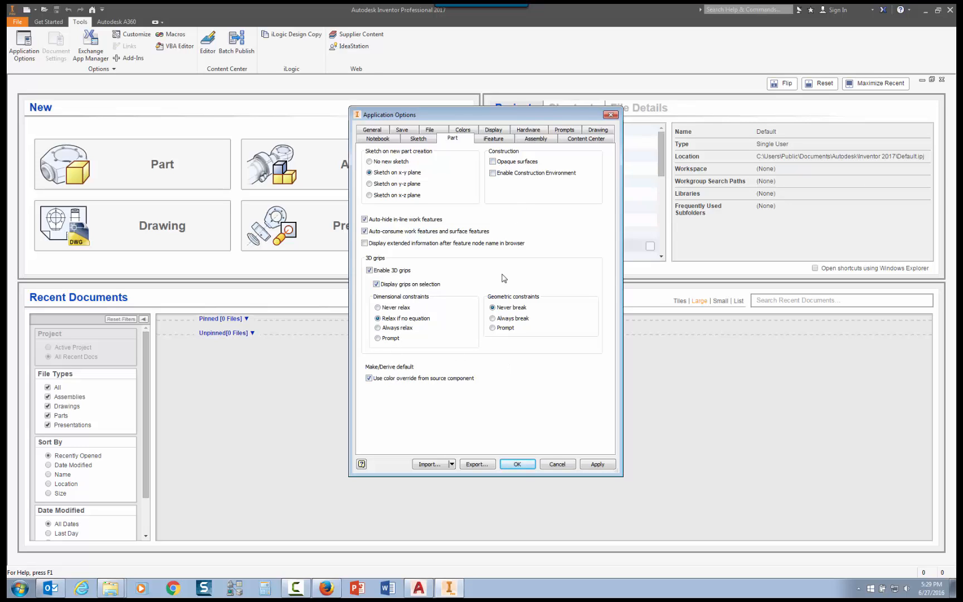
- Compare the Presentation and High Contrast color schemes, and apply High Contrast in the application options
click(467, 131)
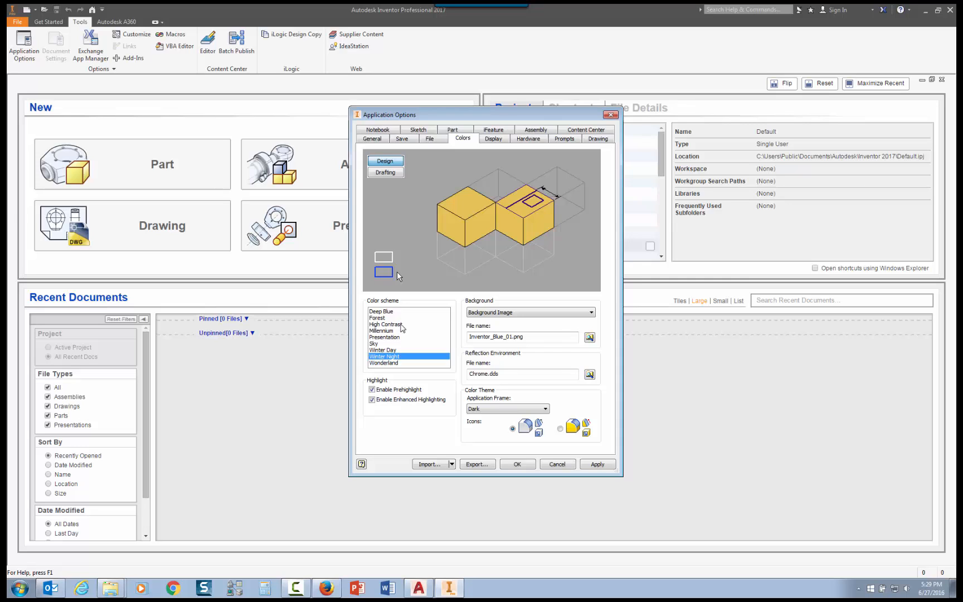
click(402, 325)
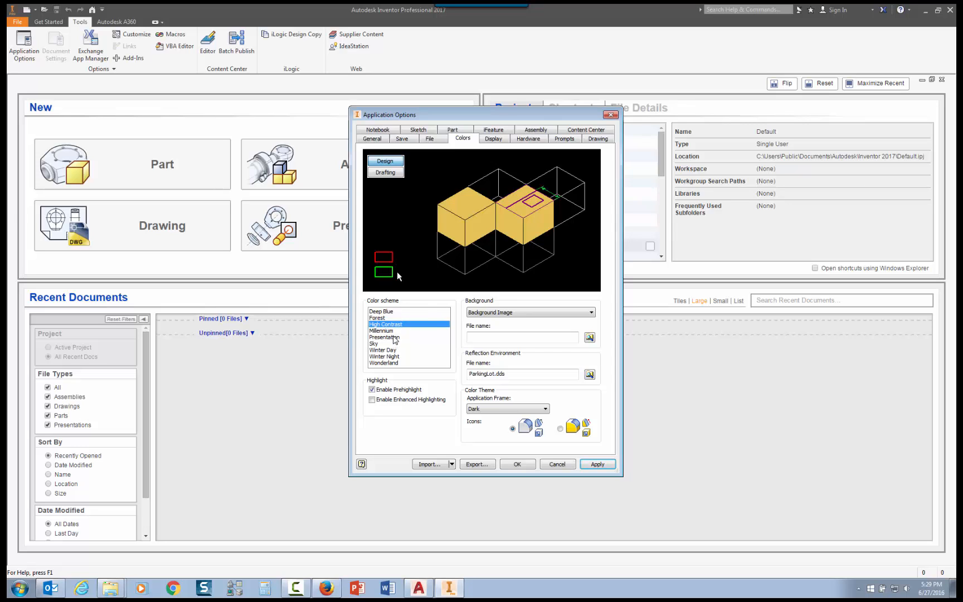
click(394, 337)
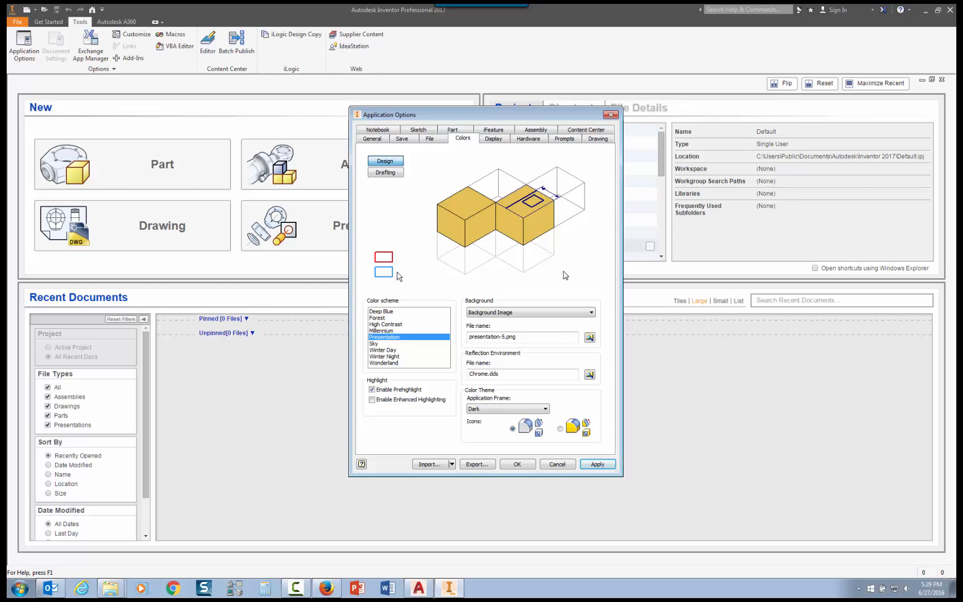
click(400, 325)
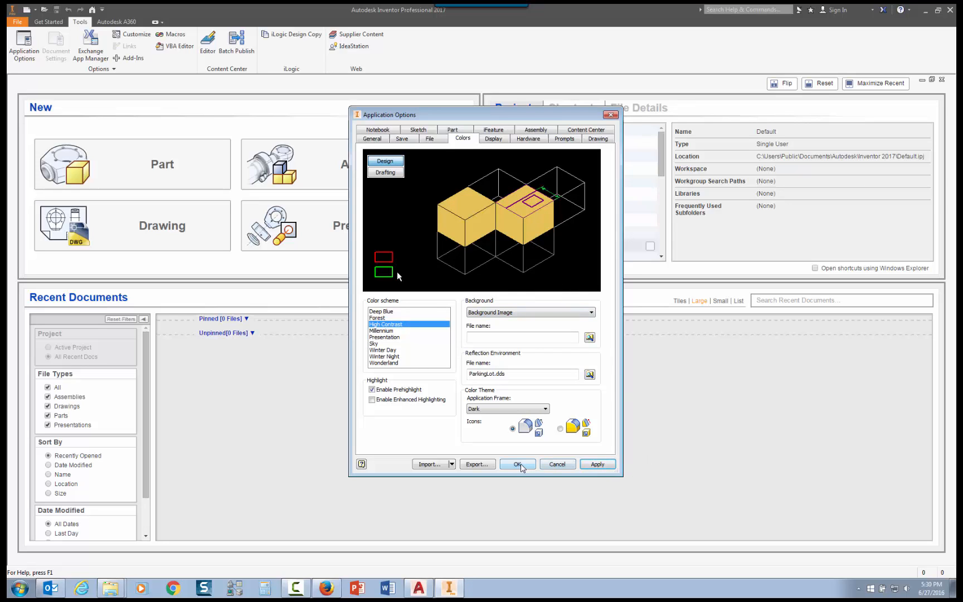
click(519, 465)
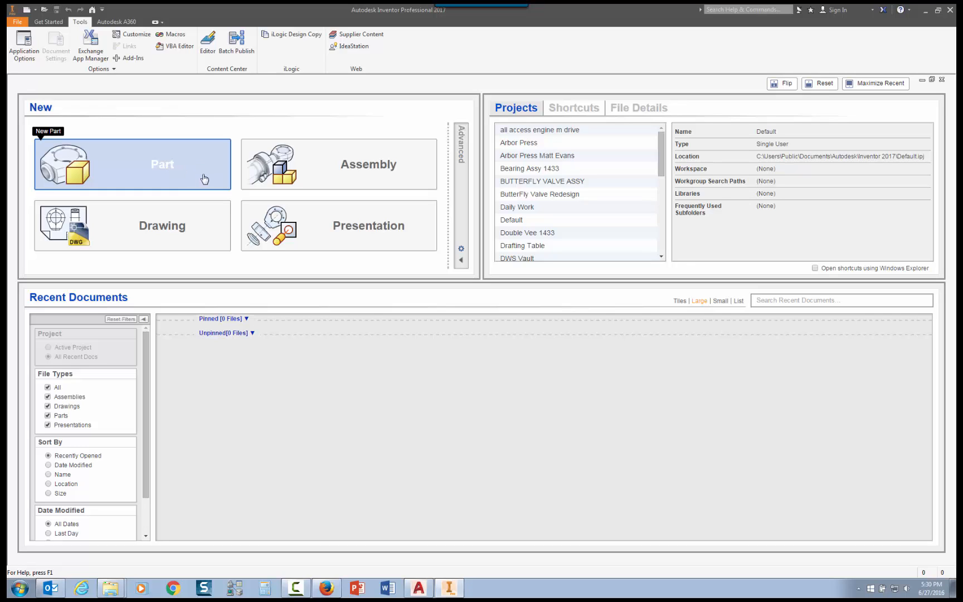
- Create a new part and show its initial sketch in the isometric home view
click(168, 168)
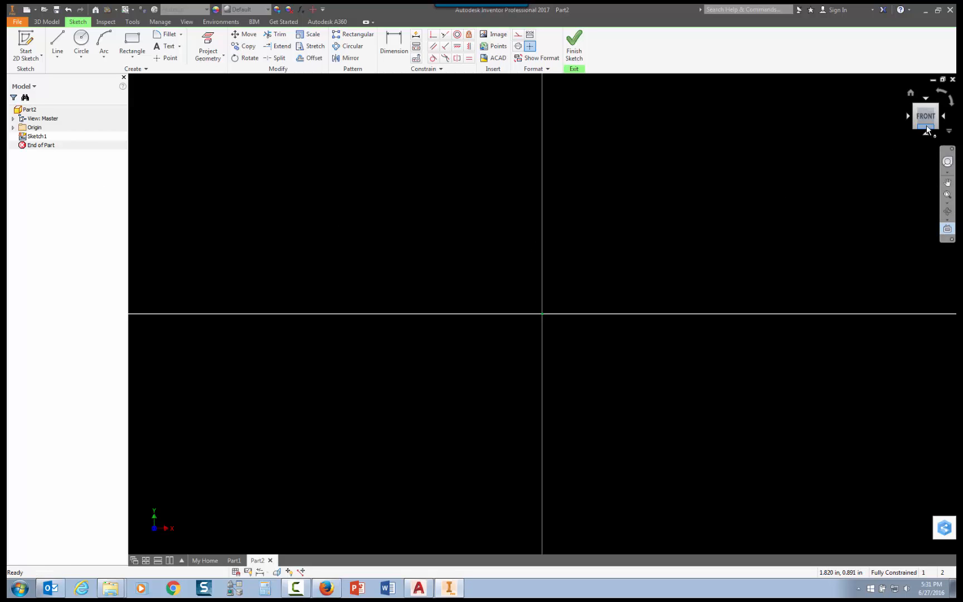
mouse_move(929, 113)
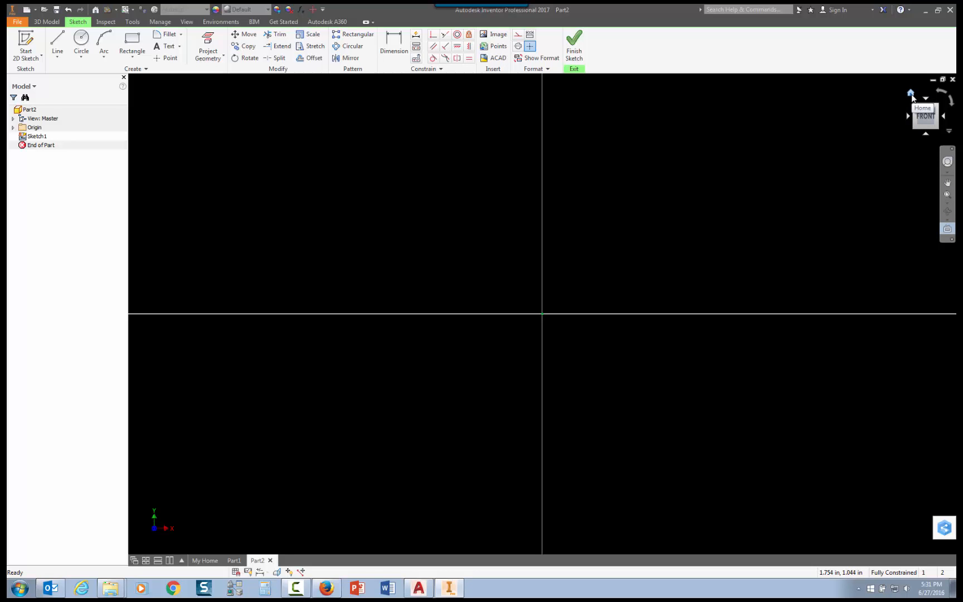
click(911, 95)
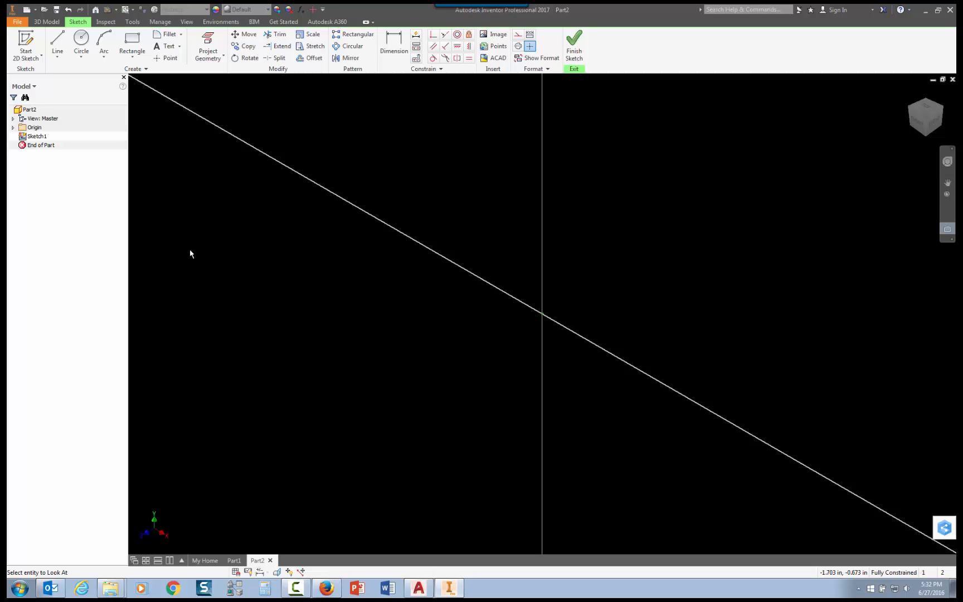
- Project the YZ and XZ origin planes into the sketch as reference lines
click(13, 128)
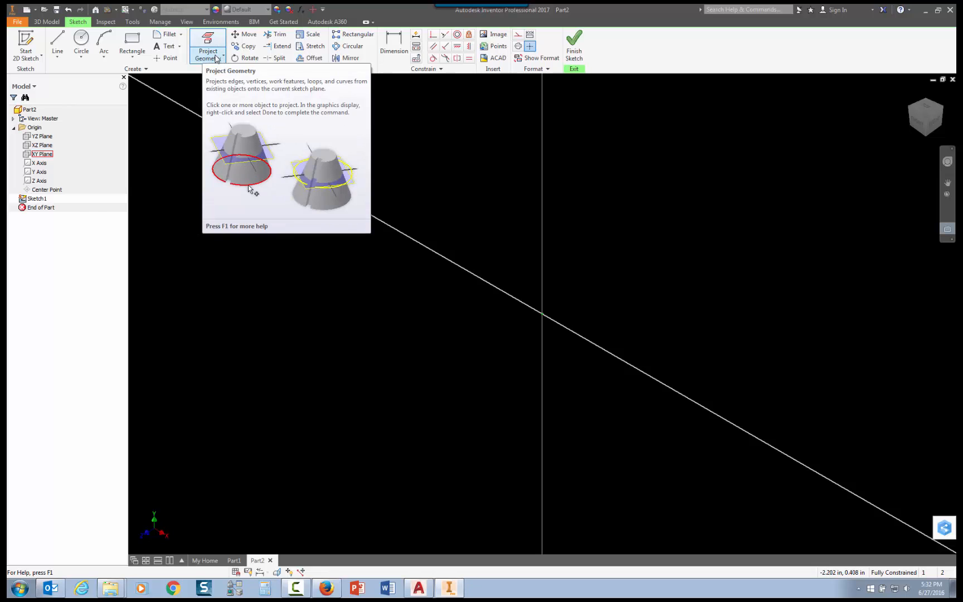
click(216, 57)
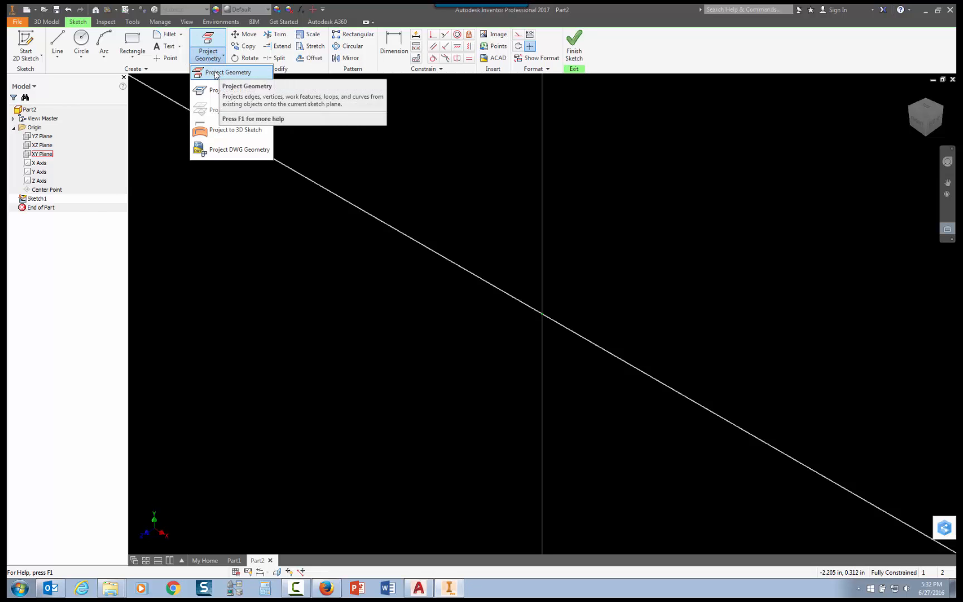
click(217, 76)
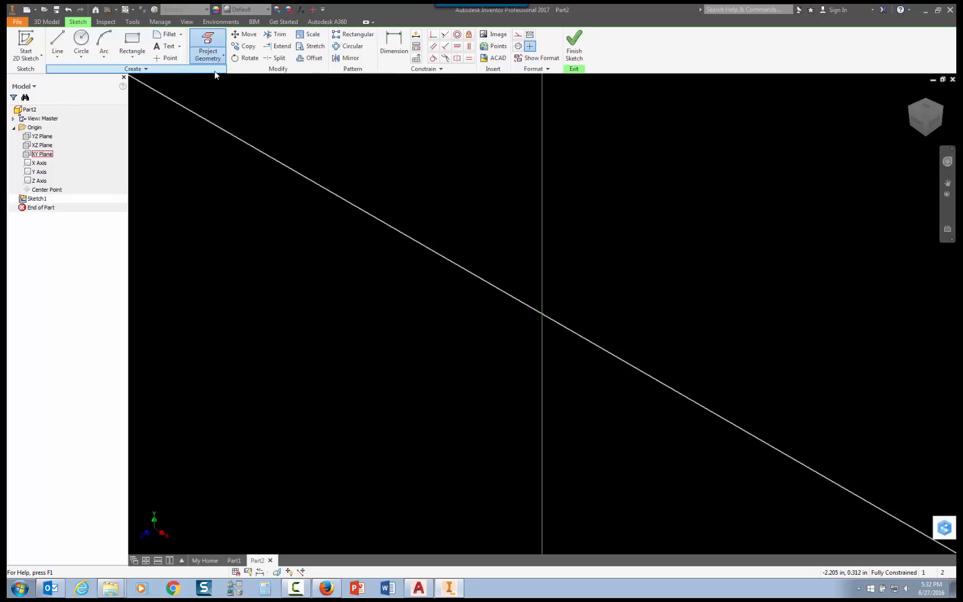
click(49, 136)
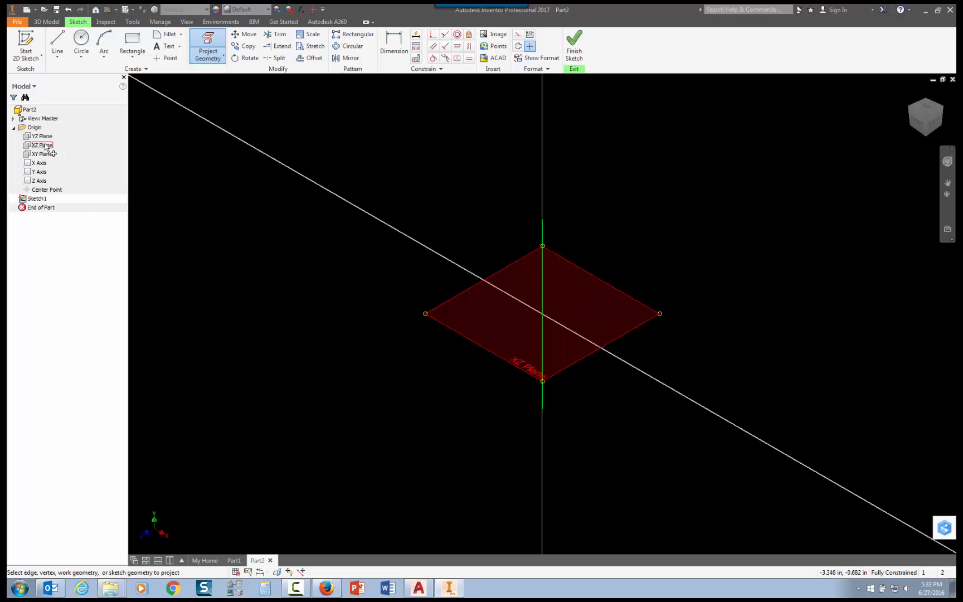
click(46, 145)
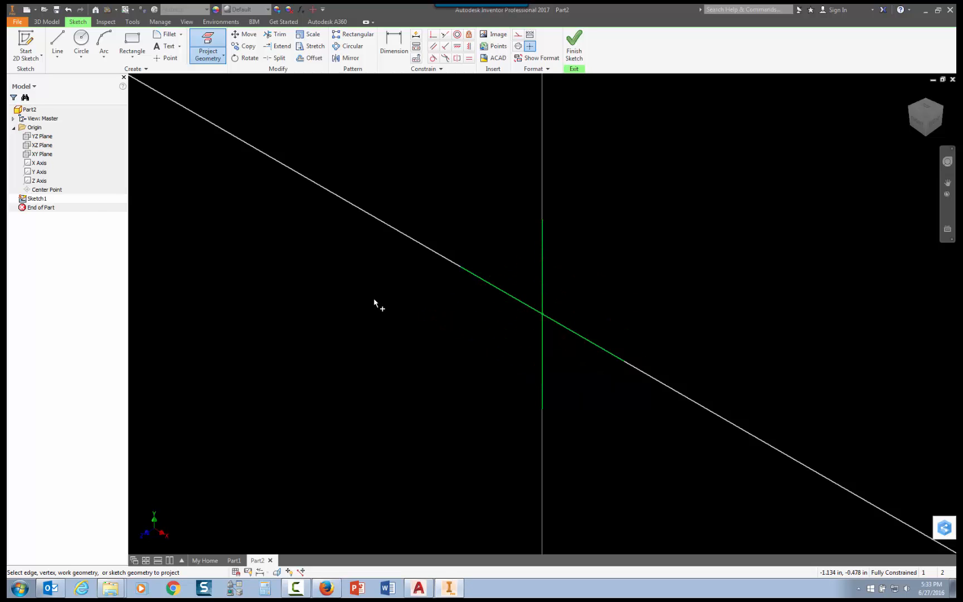
key(Escape)
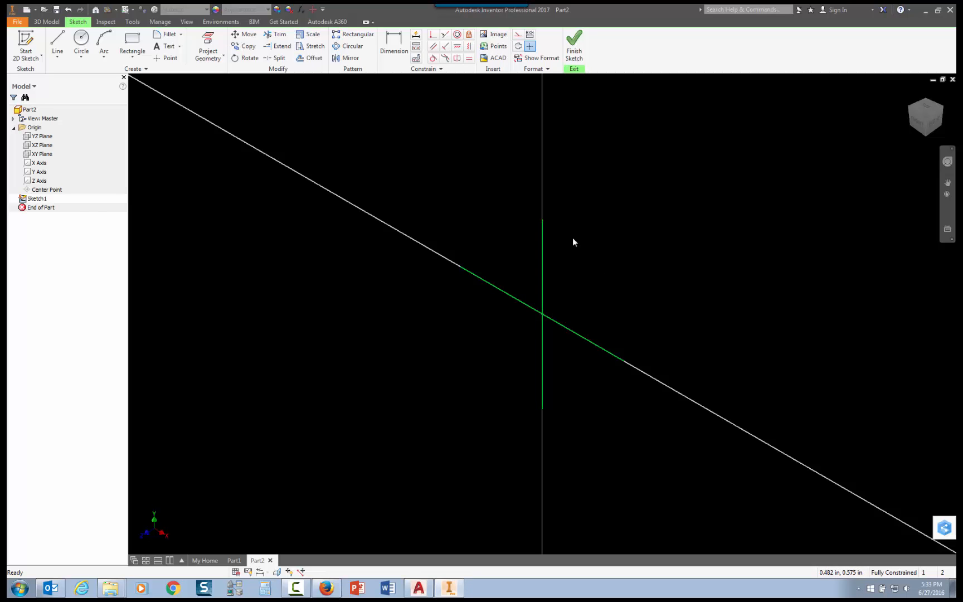
- In the front view, sketch a rectangle about 0.67 by 0.49 in, above and to the right of the origin, clear of both axes
click(919, 123)
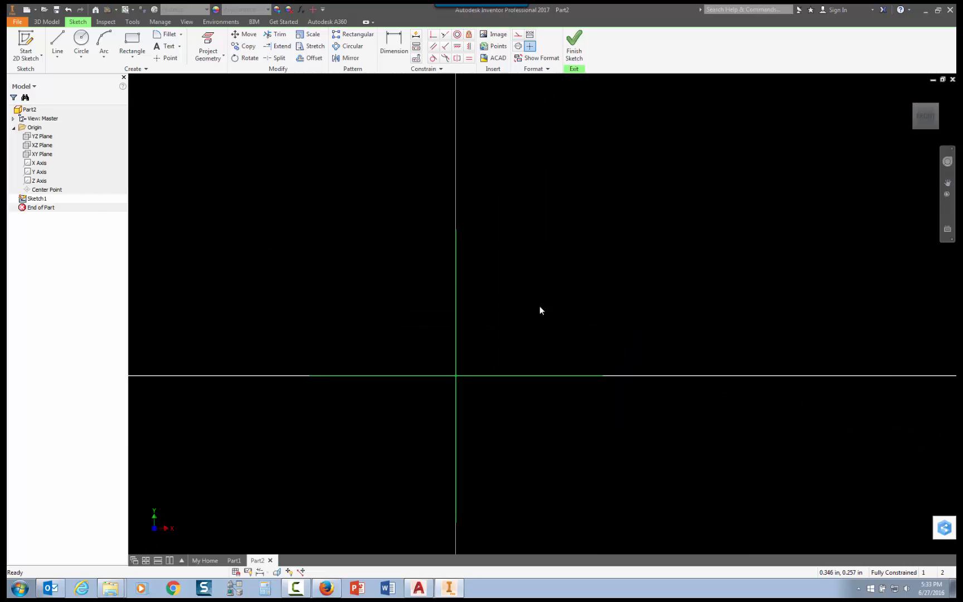
click(132, 40)
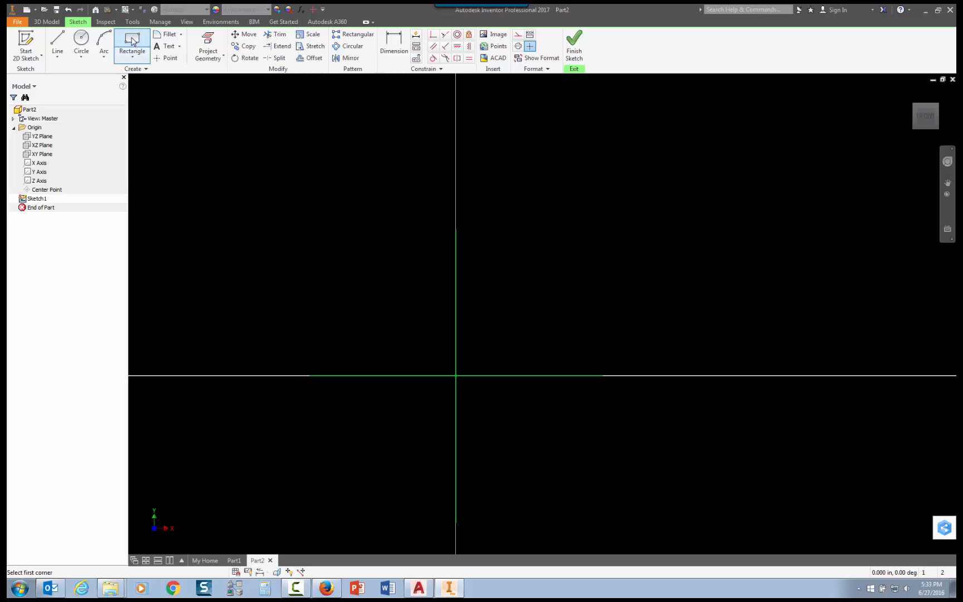
click(522, 308)
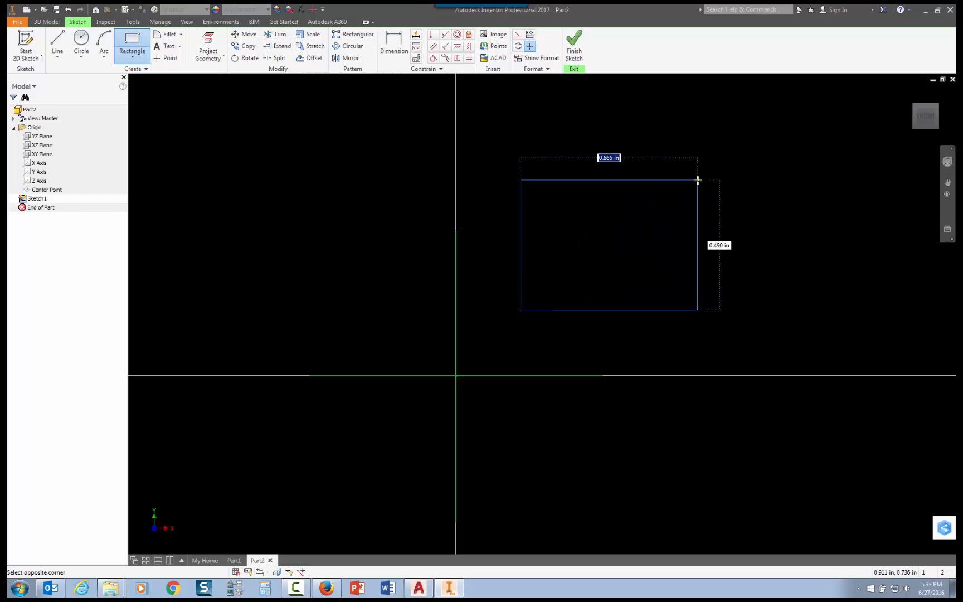
click(698, 180)
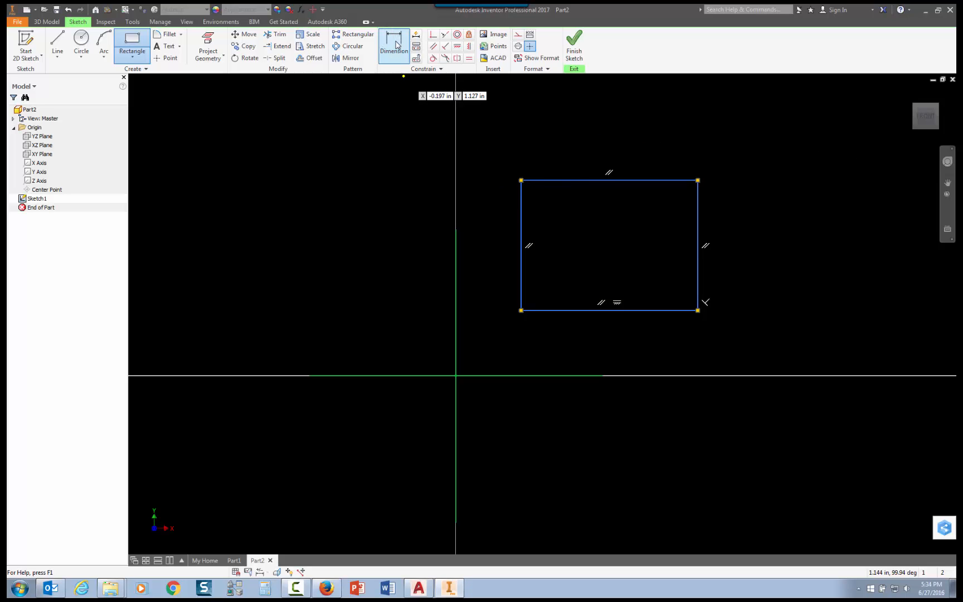
- Dimension the rectangle's left edge from the projected vertical axis and set the distance to 0
click(397, 46)
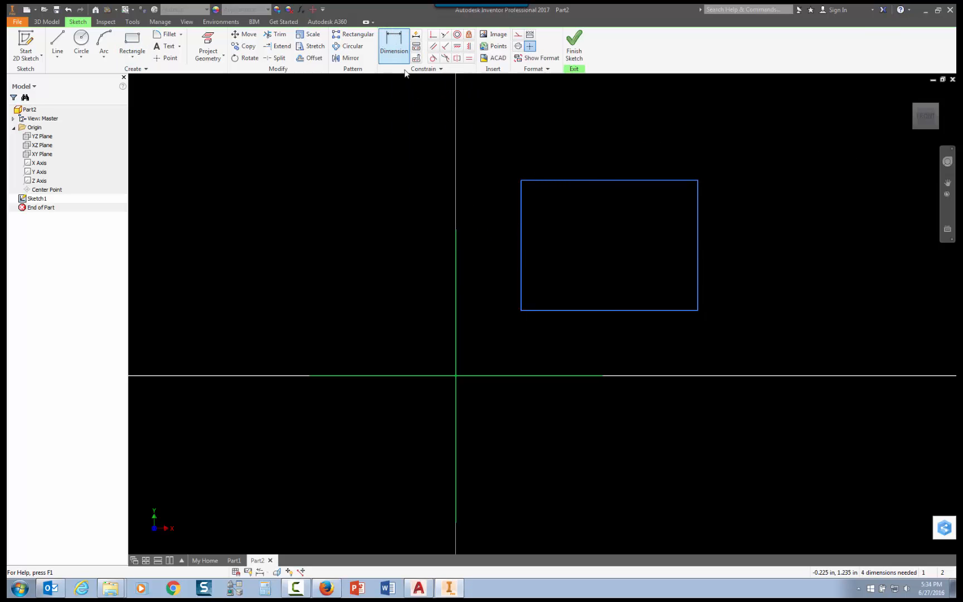
click(456, 311)
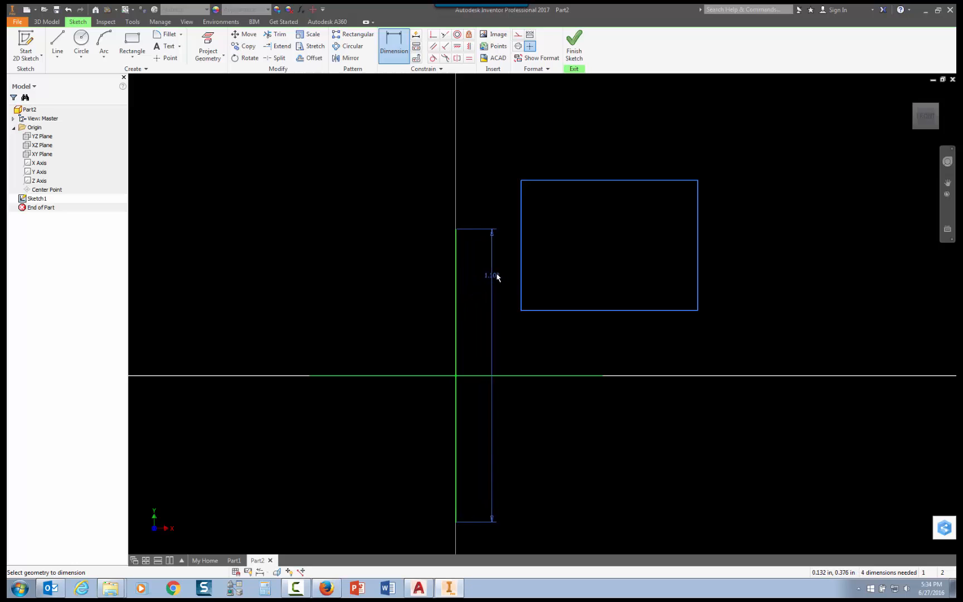
click(522, 275)
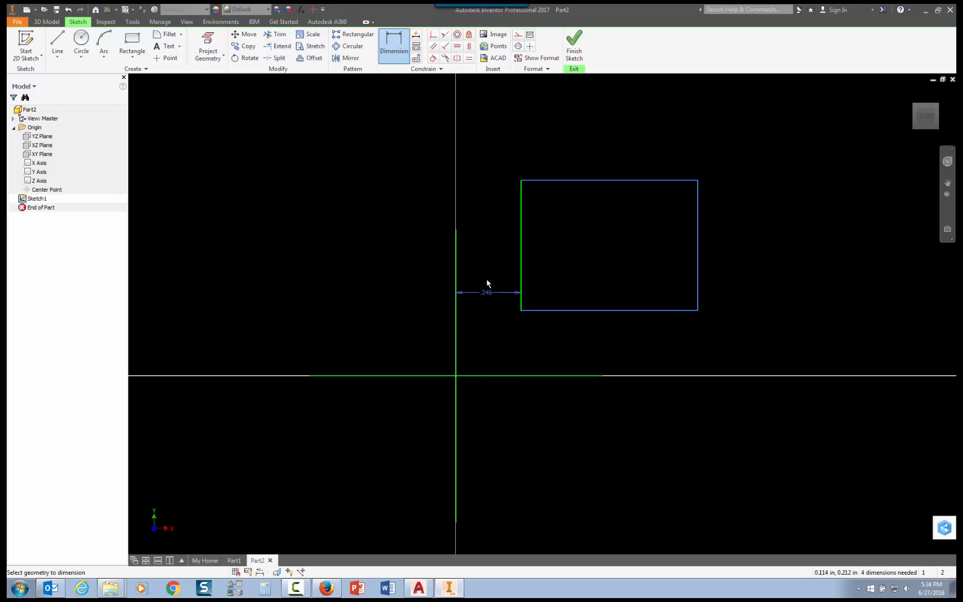
click(483, 143)
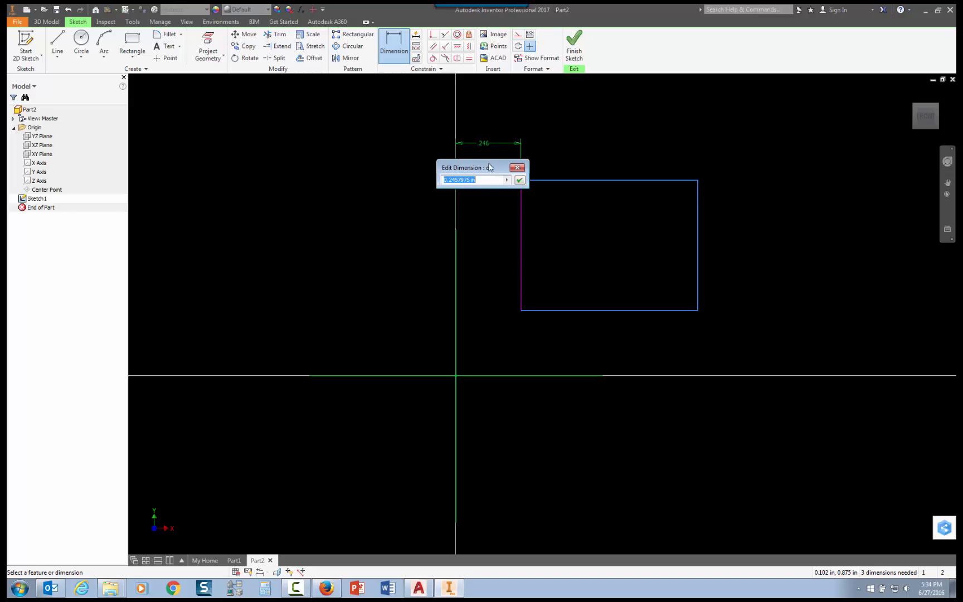
text(0)
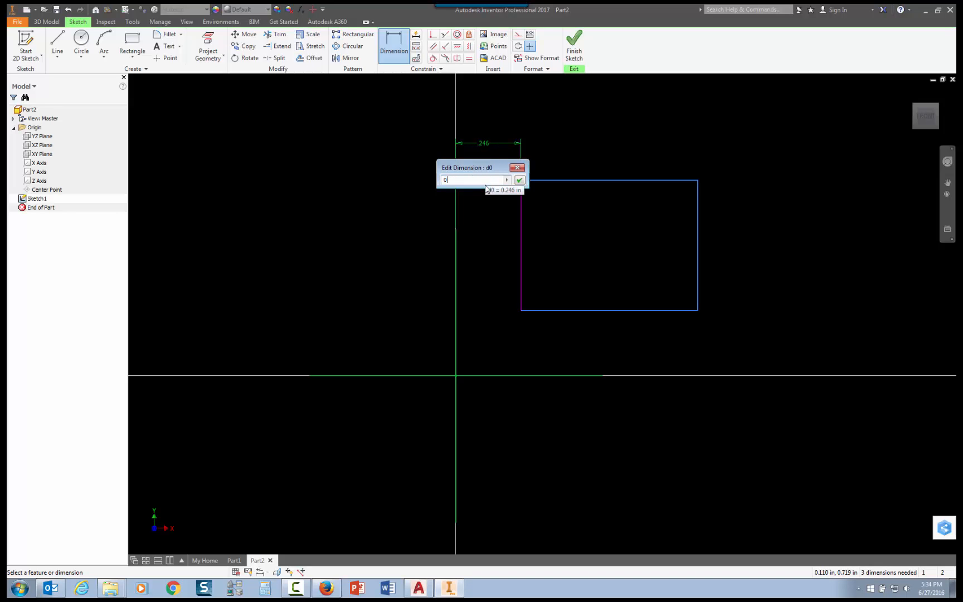
key(Return)
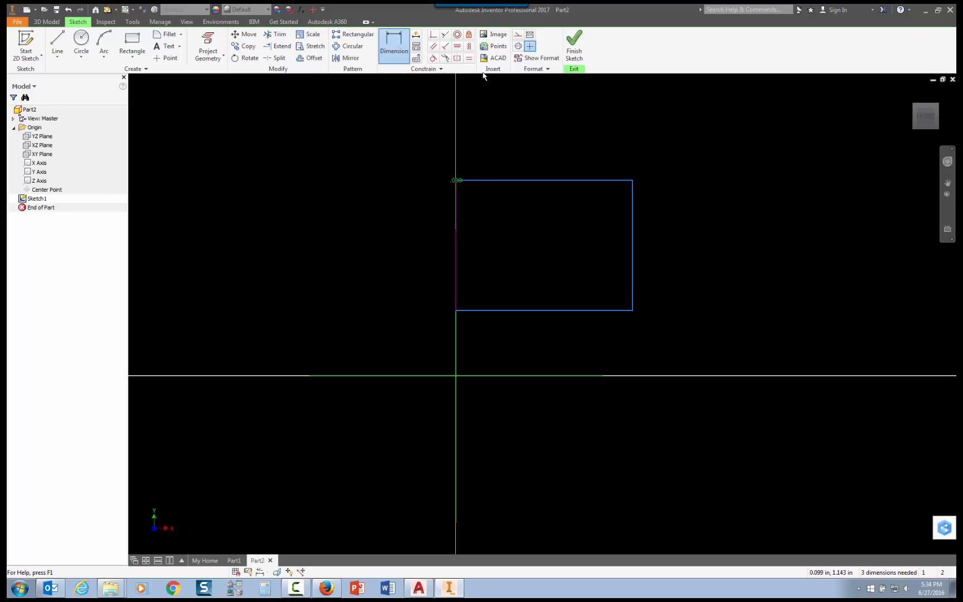
- Dimension the rectangle's bottom edge from the projected horizontal axis and set the distance to 0
click(535, 311)
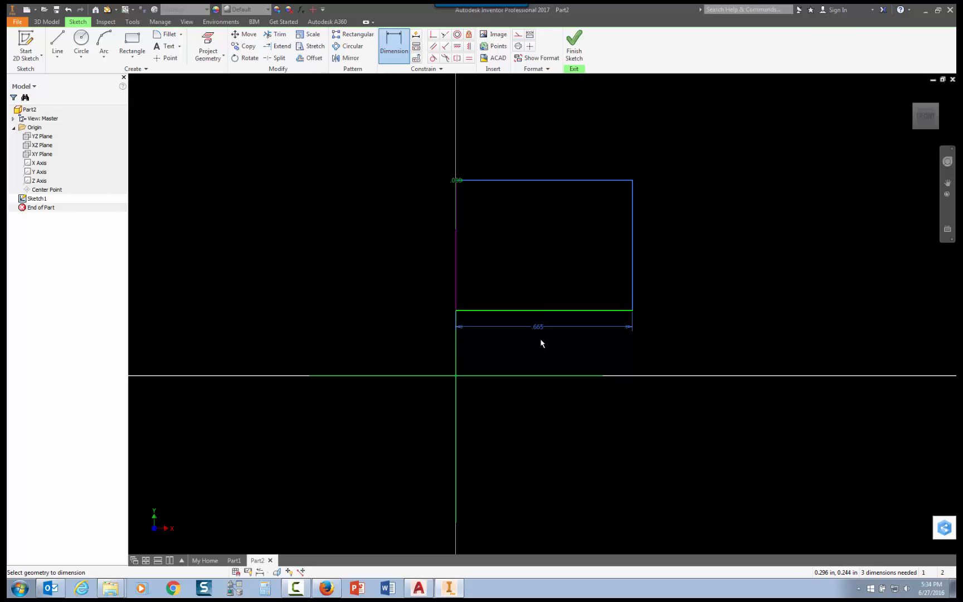
click(535, 376)
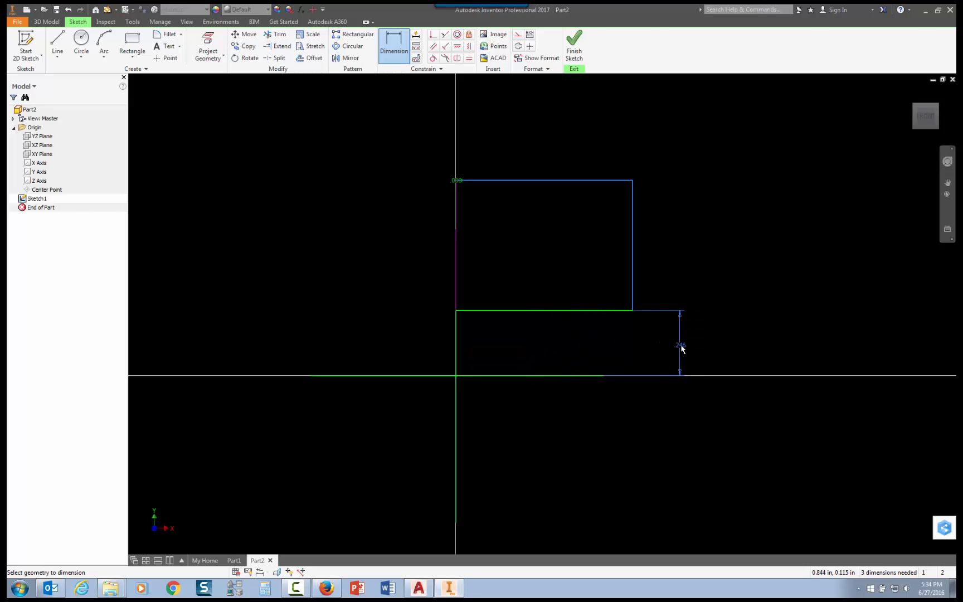
click(708, 343)
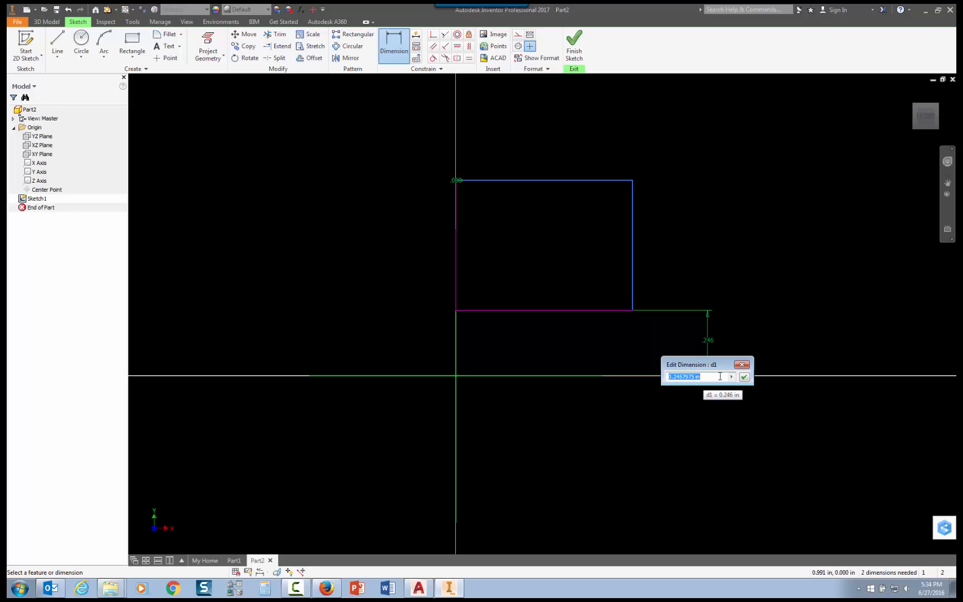
text(0)
key(Return)
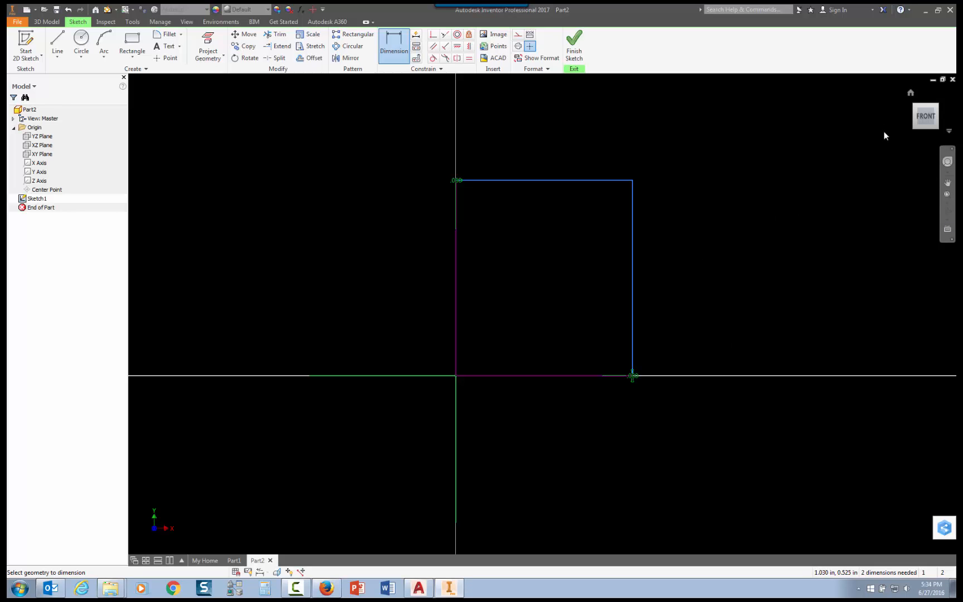
- In the isometric home view, dimension the rectangle's top edge and set its length to 1 in
click(911, 93)
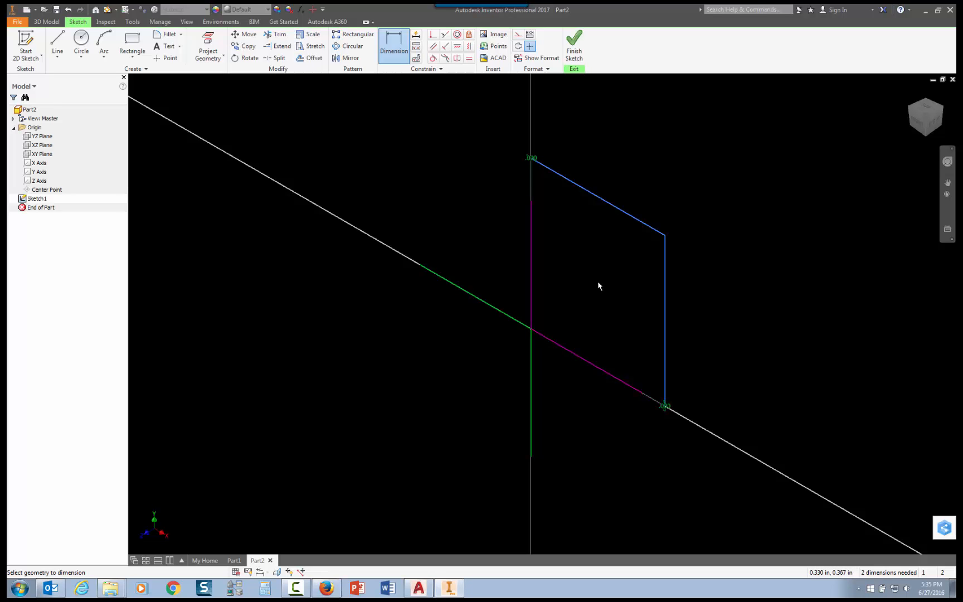
click(600, 200)
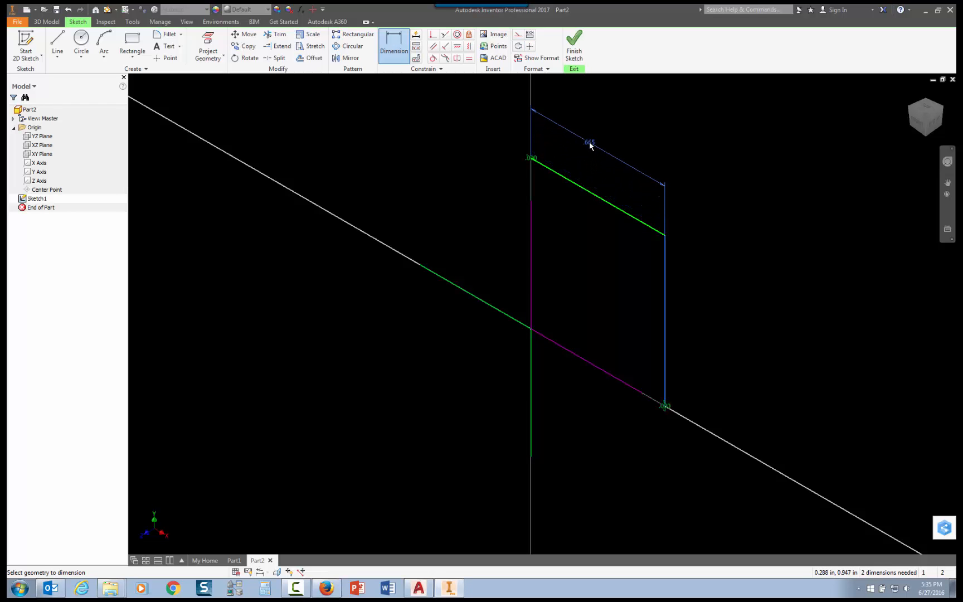
click(591, 146)
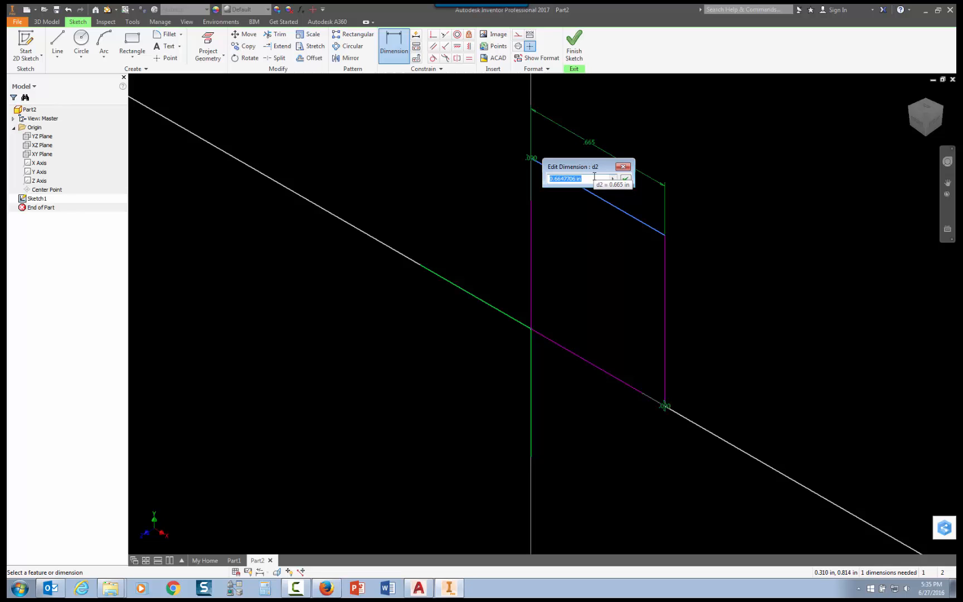
text(1)
click(626, 179)
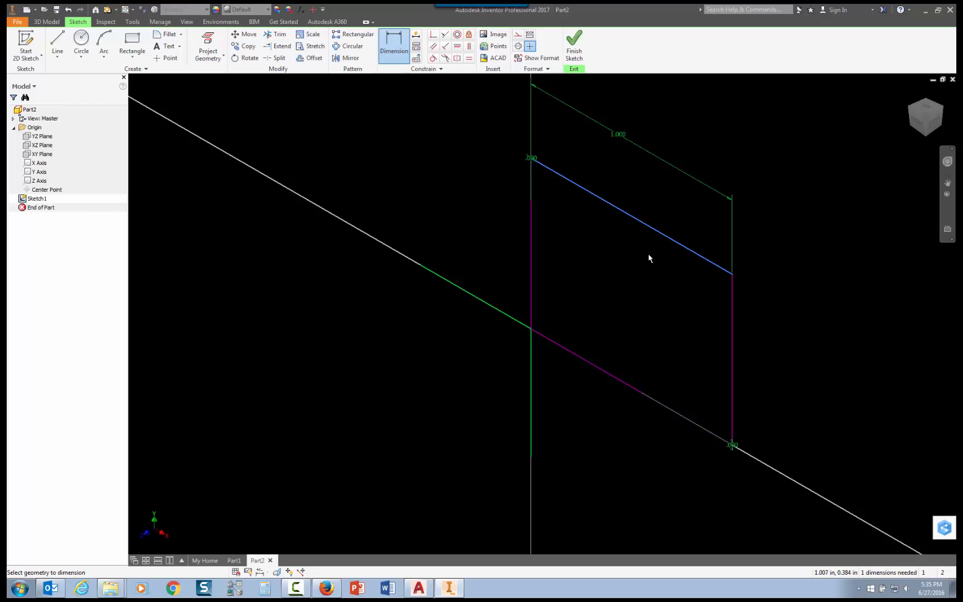
- Dimension the rectangle's right edge, set its height to .5 in, and end dimensioning
click(732, 359)
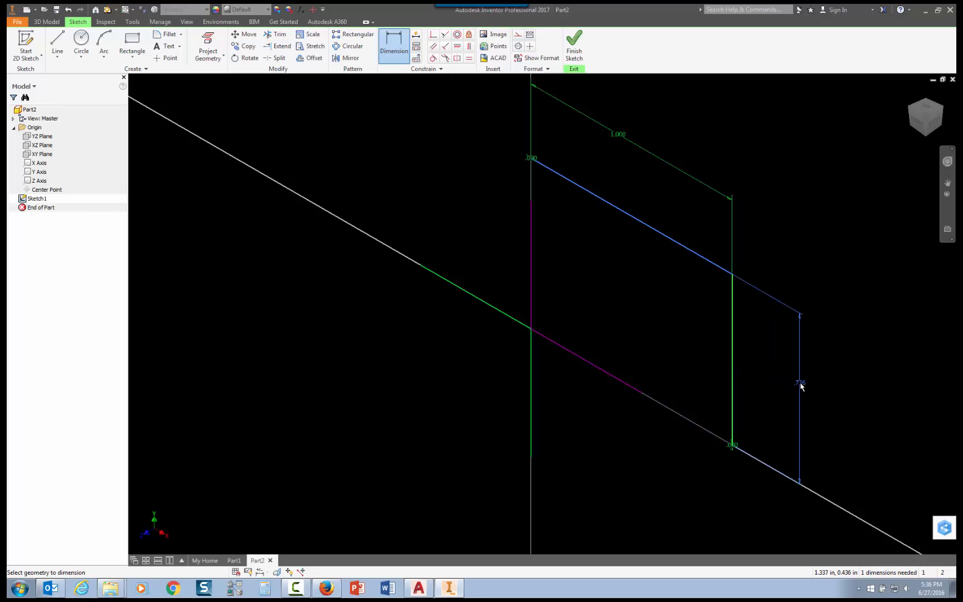
click(800, 385)
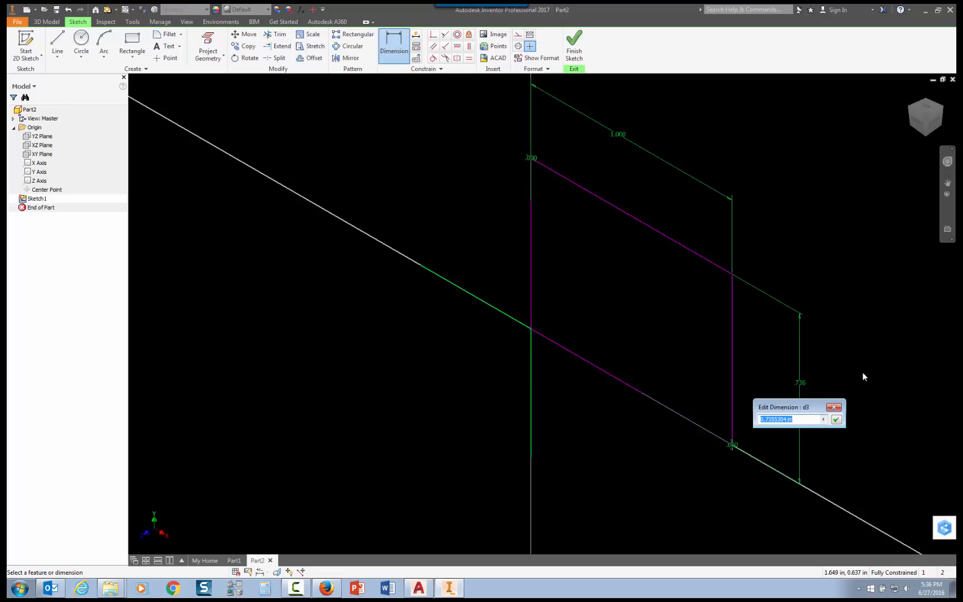
text(.5)
key(Return)
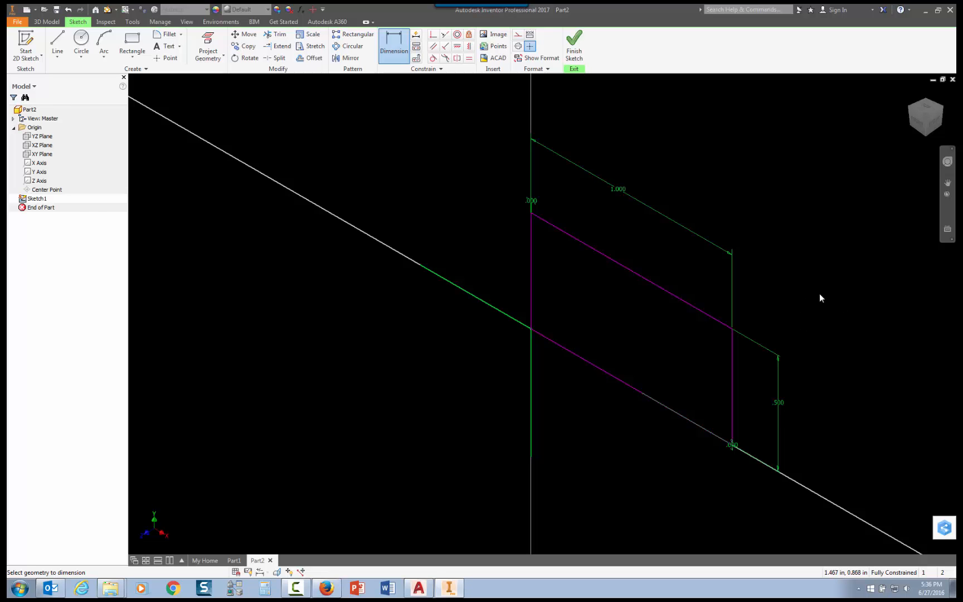
key(Escape)
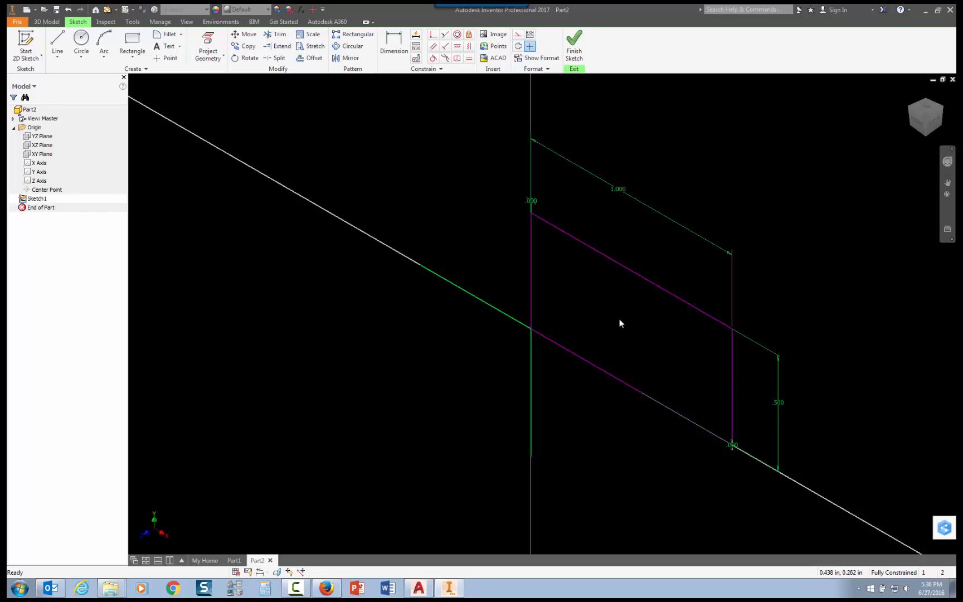
- Start extruding the rectangle, pulling the preview behind the sketch plane and back out to 0.4375 in in front of it
key(e)
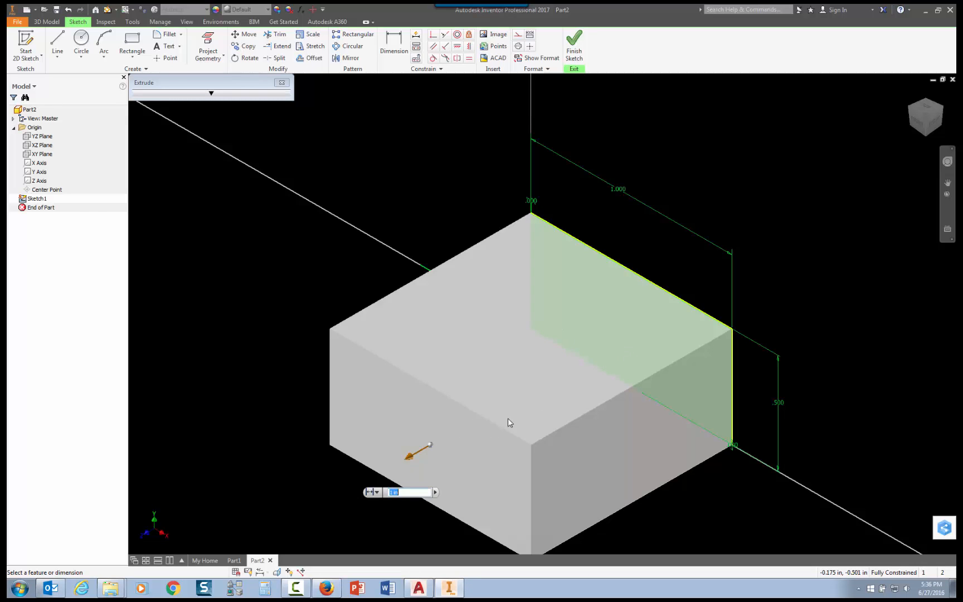
mouse_move(400, 490)
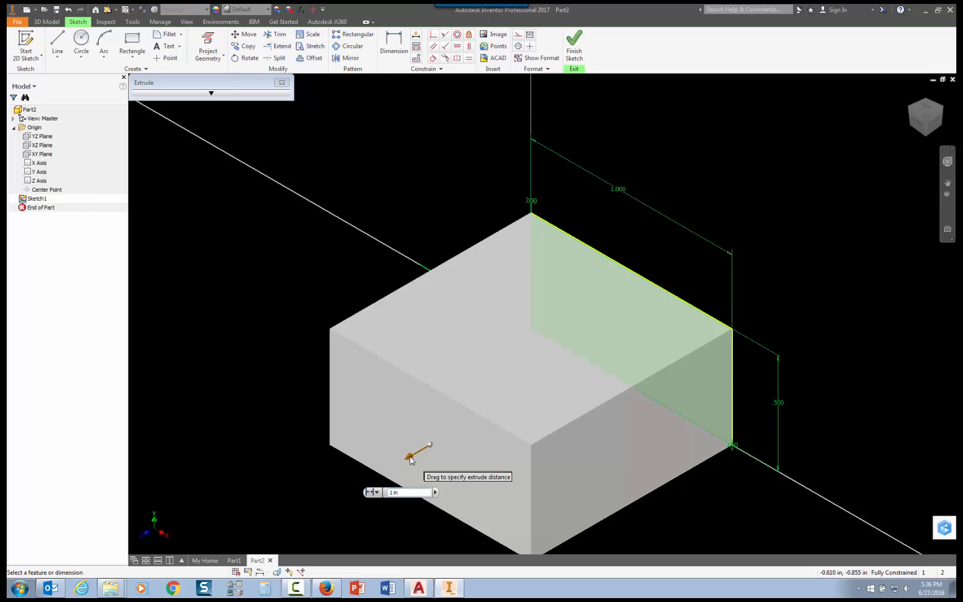
drag(409, 460, 819, 260)
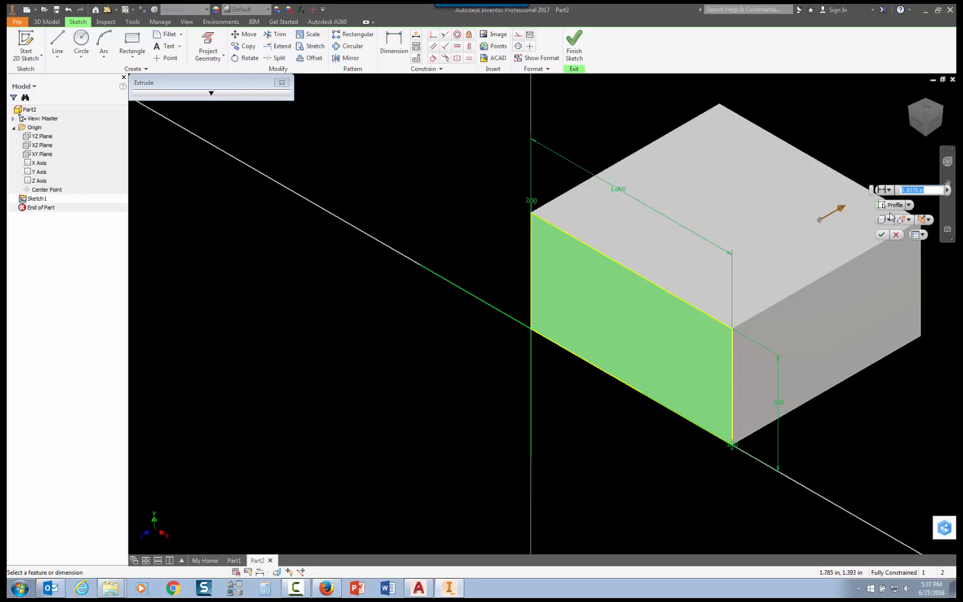
drag(829, 224, 564, 398)
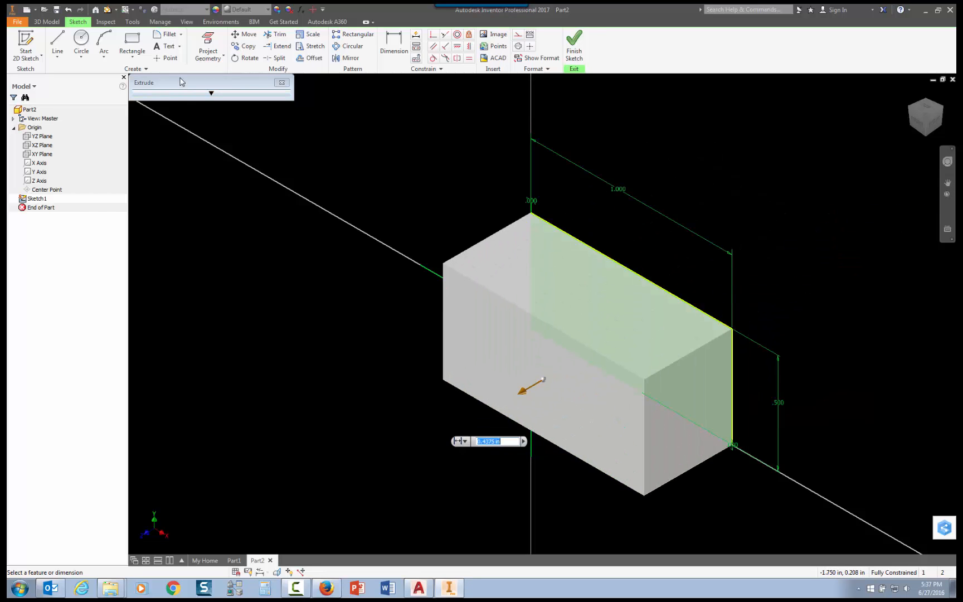
- Expand the full extrusion settings and set the extrusion distance to 2 in
drag(182, 82, 259, 131)
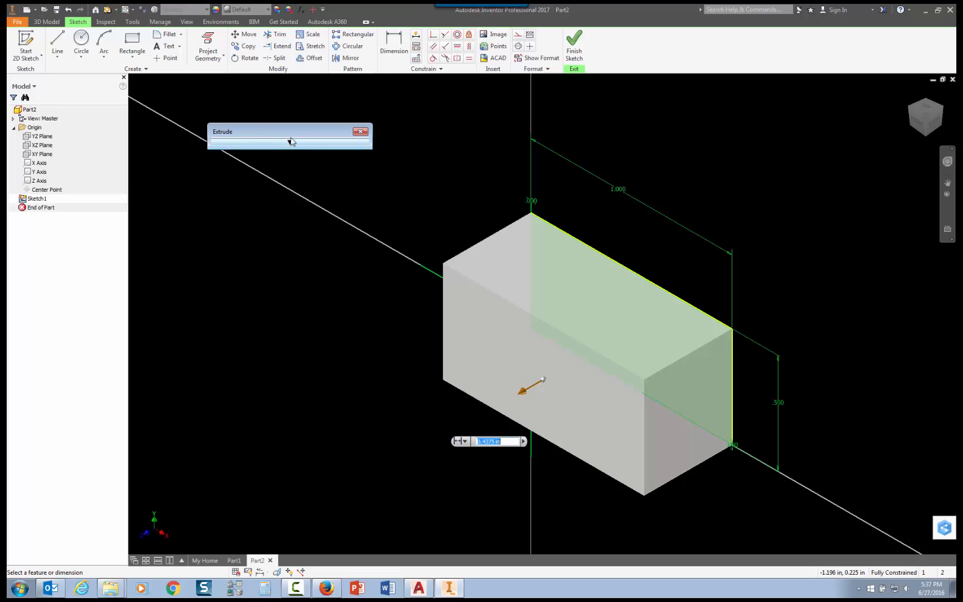
click(290, 143)
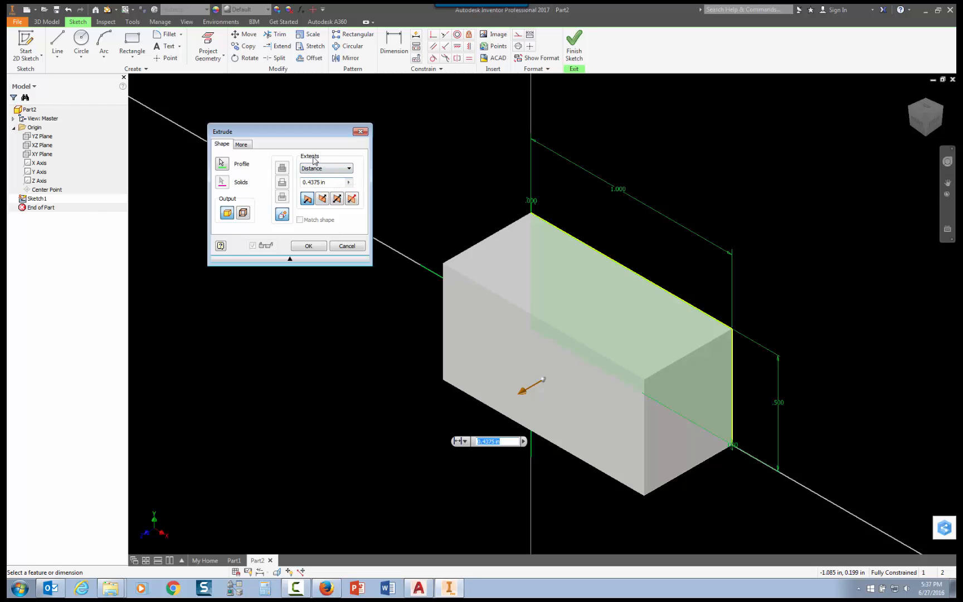
click(332, 181)
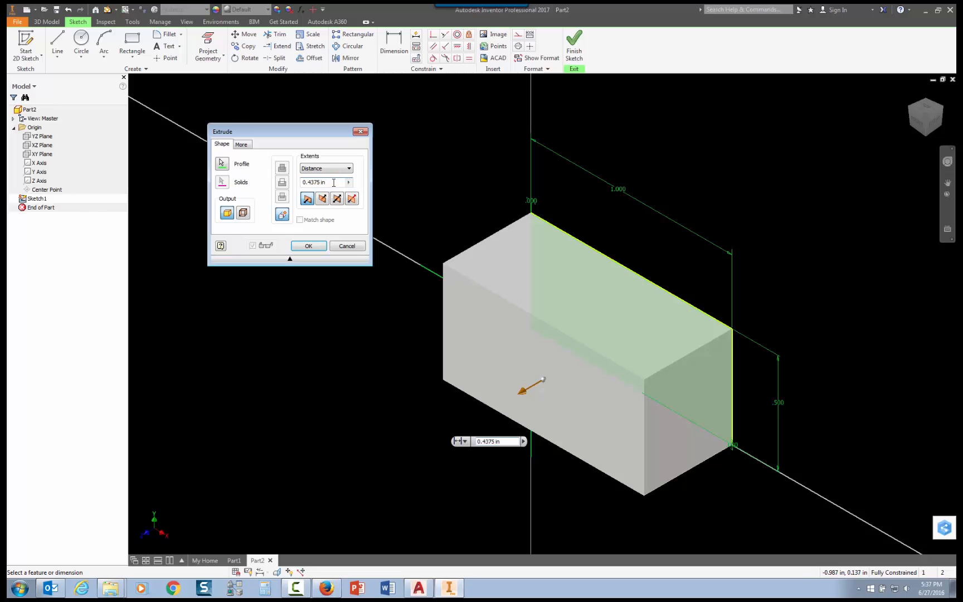
drag(333, 182, 274, 183)
text(2)
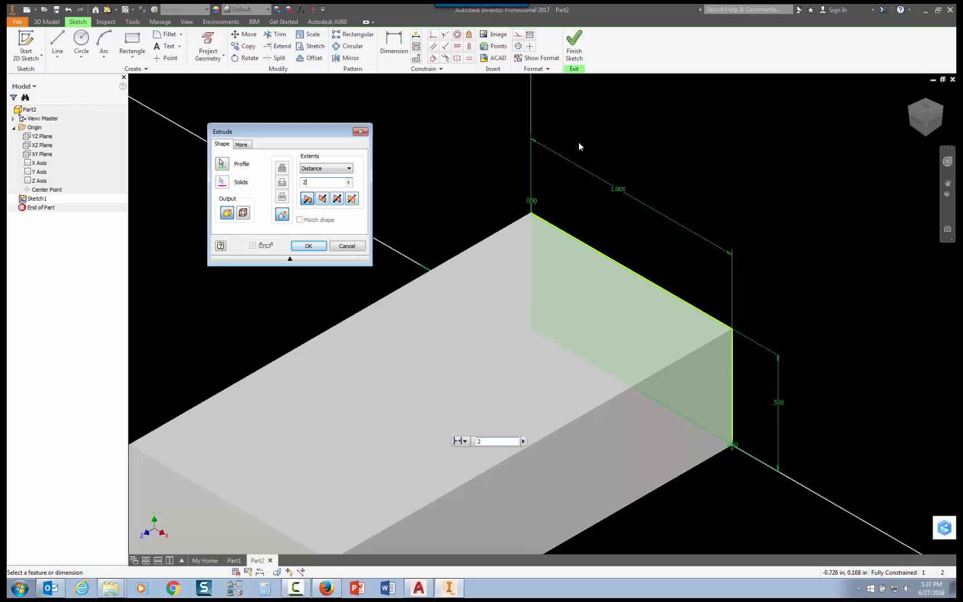
scroll(650, 275, down, 5)
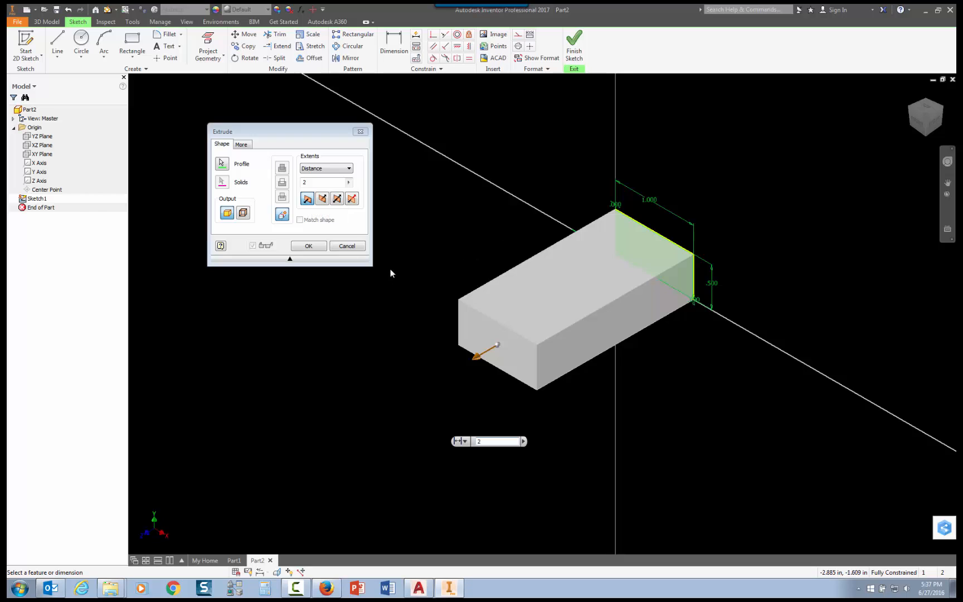
- Try the reversed, symmetric and asymmetric extrusion directions, giving the asymmetric one a second distance of .5 in
click(323, 199)
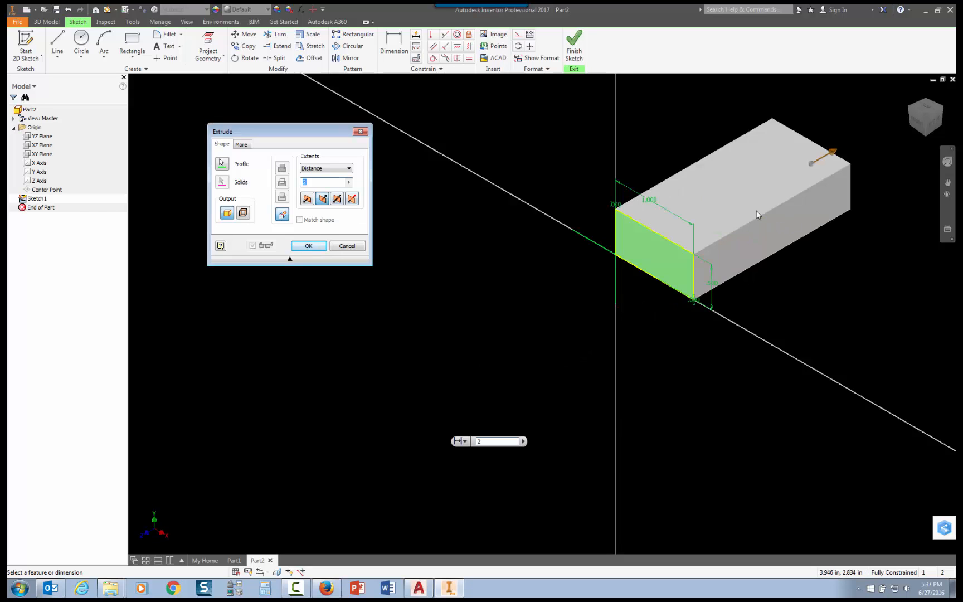
click(337, 199)
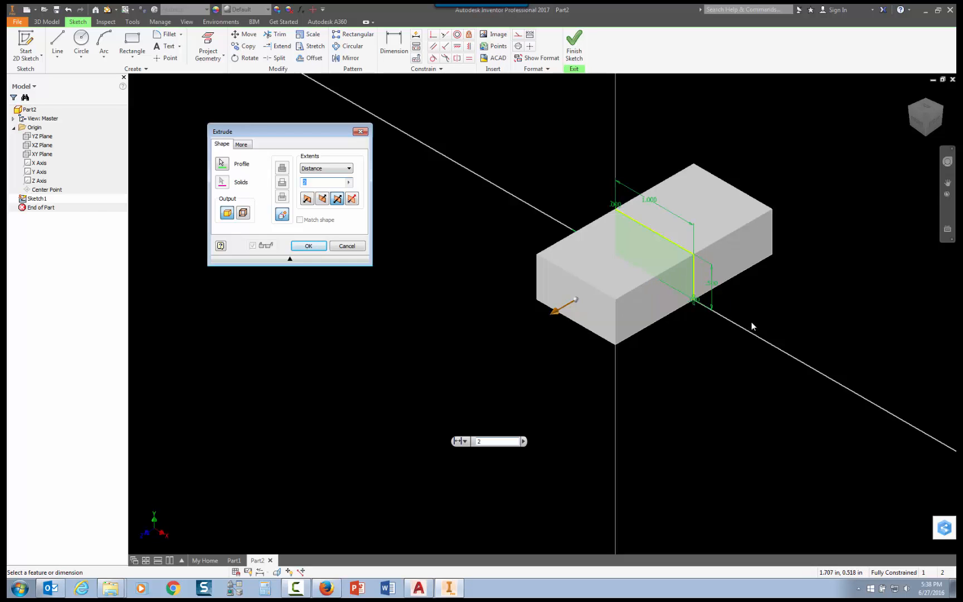
click(352, 199)
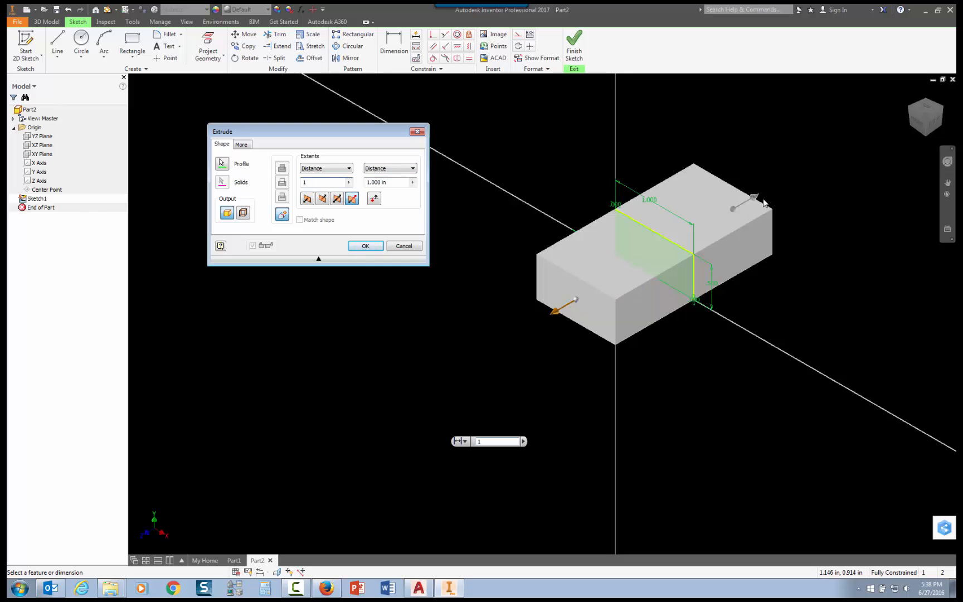
click(398, 183)
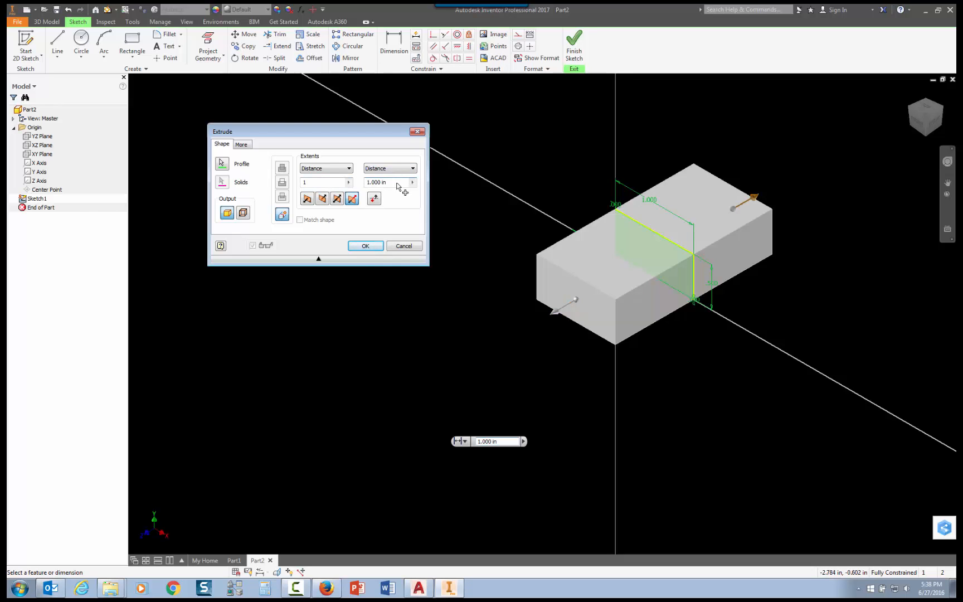
text(.5)
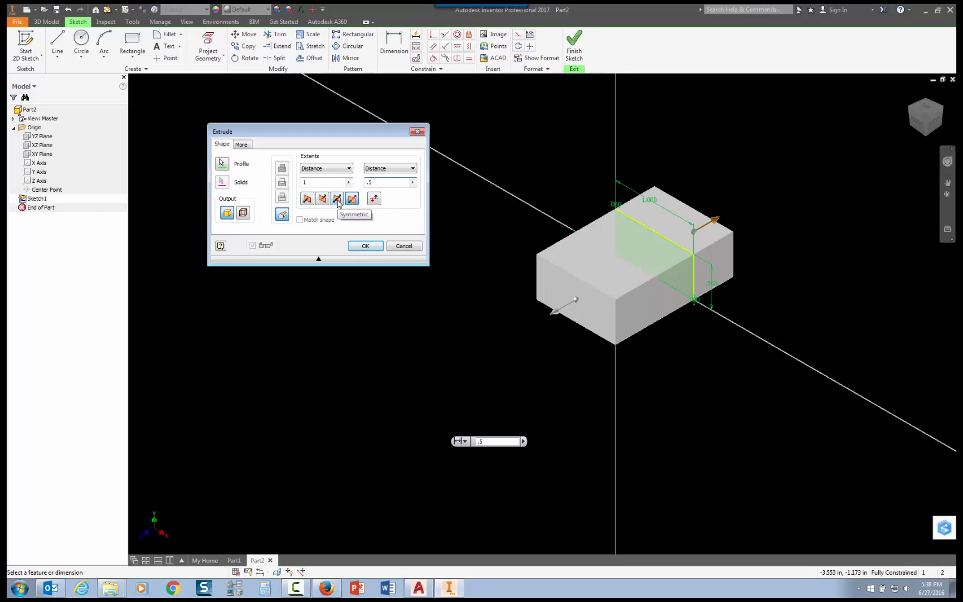
- Make the 2 in extrusion symmetric about the sketch plane and create the solid block
click(337, 199)
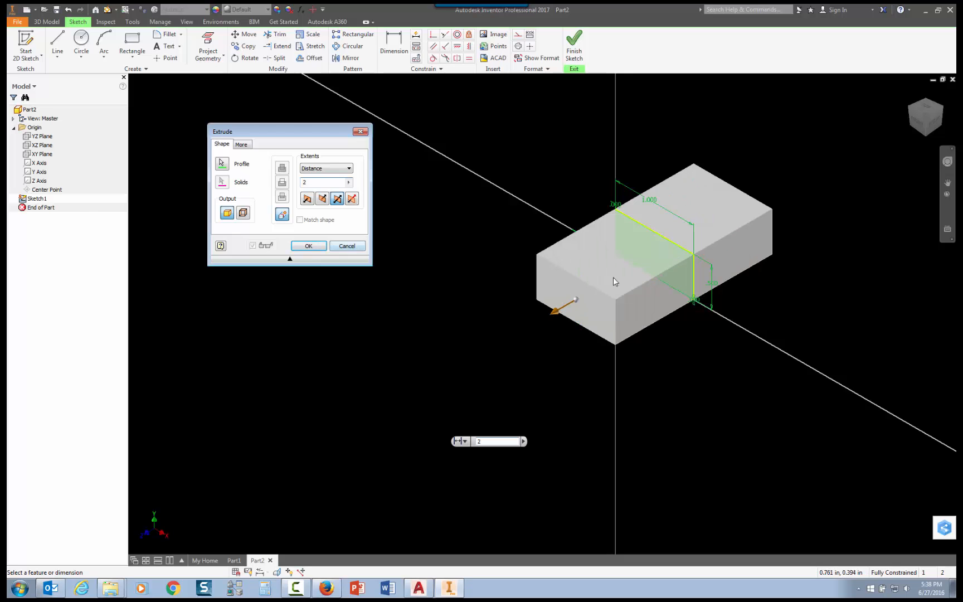
click(321, 249)
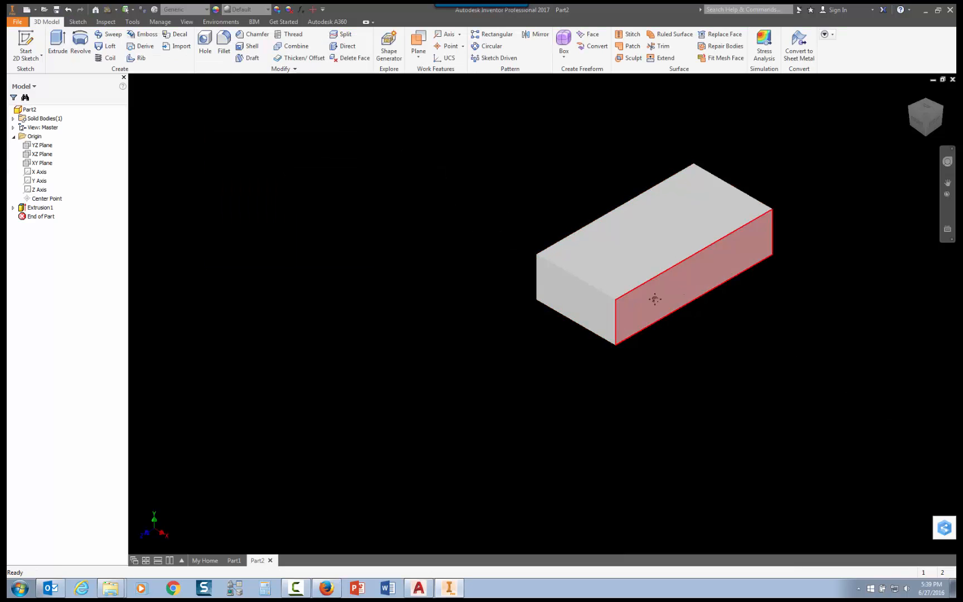
middle_drag(655, 299, 595, 339)
scroll(596, 332, up, 5)
scroll(596, 333, down, 6)
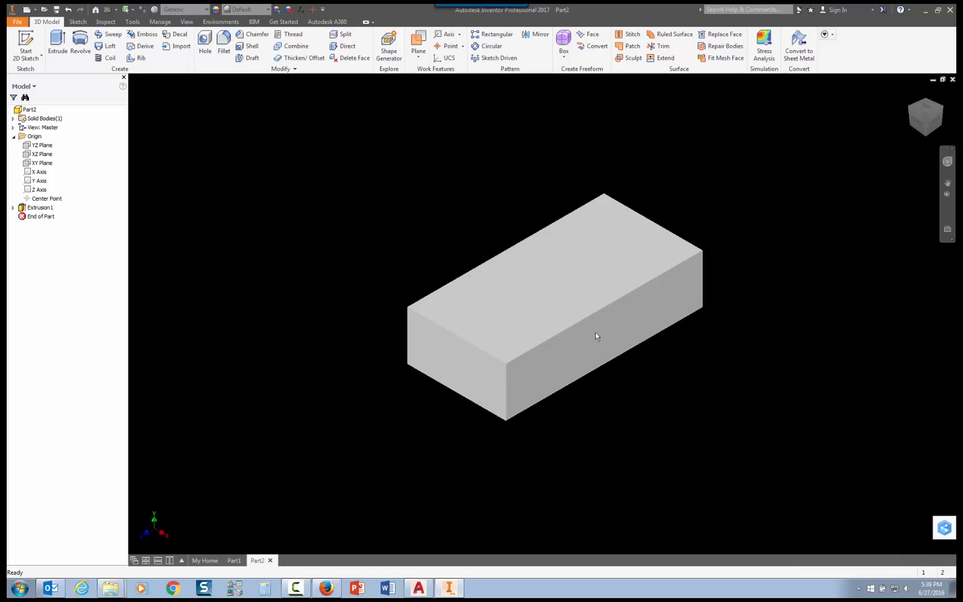
scroll(595, 332, down, 4)
scroll(596, 332, up, 3)
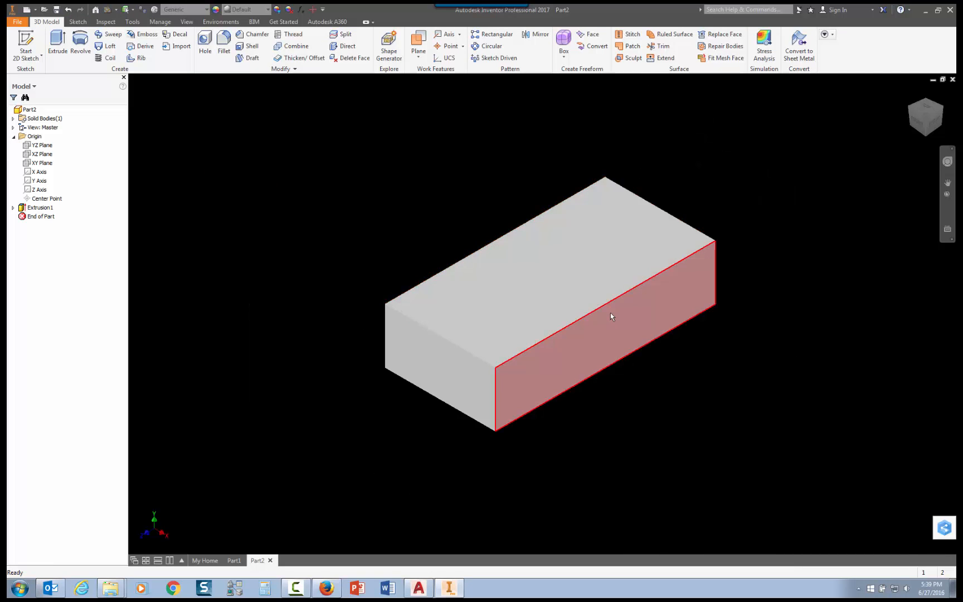